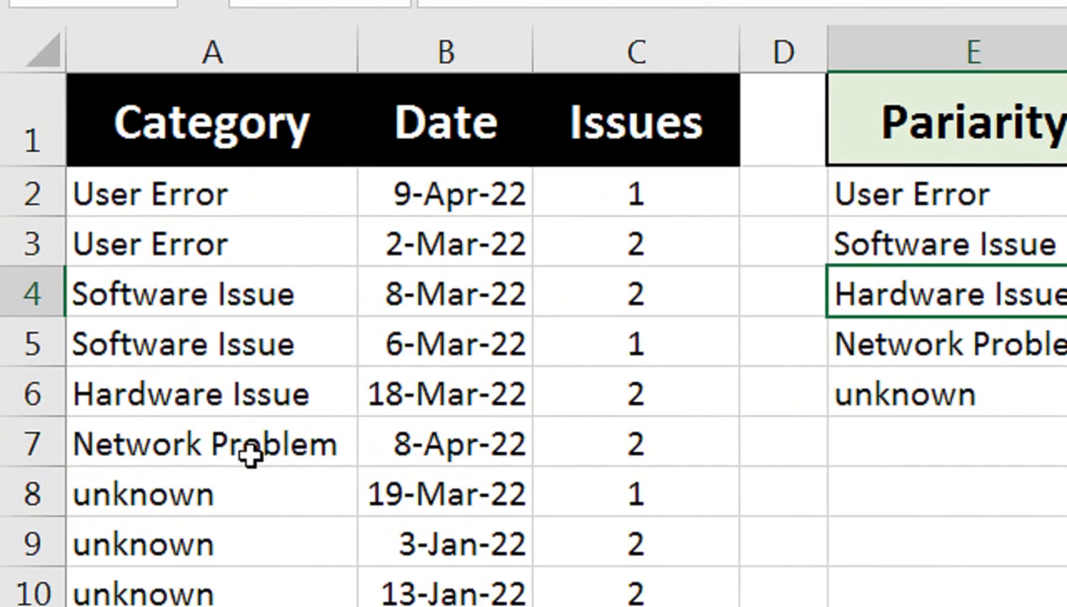
{"action": "scroll", "coordinate": [250, 455], "scroll_direction": "down", "scroll_amount": 1}
{"action": "scroll", "coordinate": [251, 455], "scroll_direction": "down", "scroll_amount": 1}
{"action": "scroll", "coordinate": [250, 455], "scroll_direction": "down", "scroll_amount": 1}
{"action": "scroll", "coordinate": [251, 455], "scroll_direction": "down", "scroll_amount": 1}
{"action": "scroll", "coordinate": [250, 455], "scroll_direction": "down", "scroll_amount": 1}
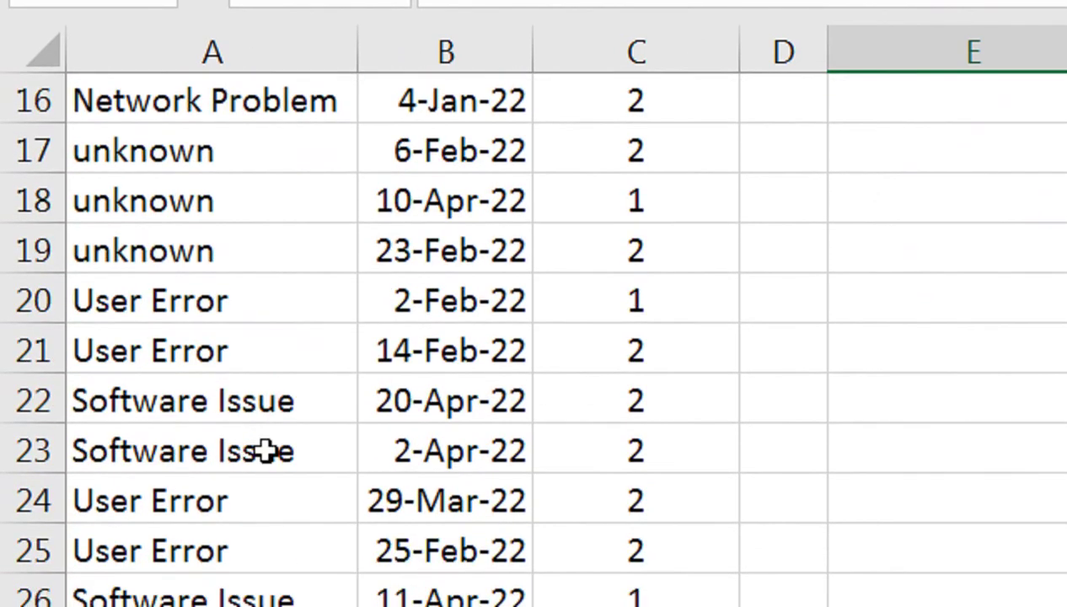
{"action": "scroll", "coordinate": [266, 451], "scroll_direction": "up", "scroll_amount": 2}
{"action": "scroll", "coordinate": [265, 451], "scroll_direction": "up", "scroll_amount": 2}
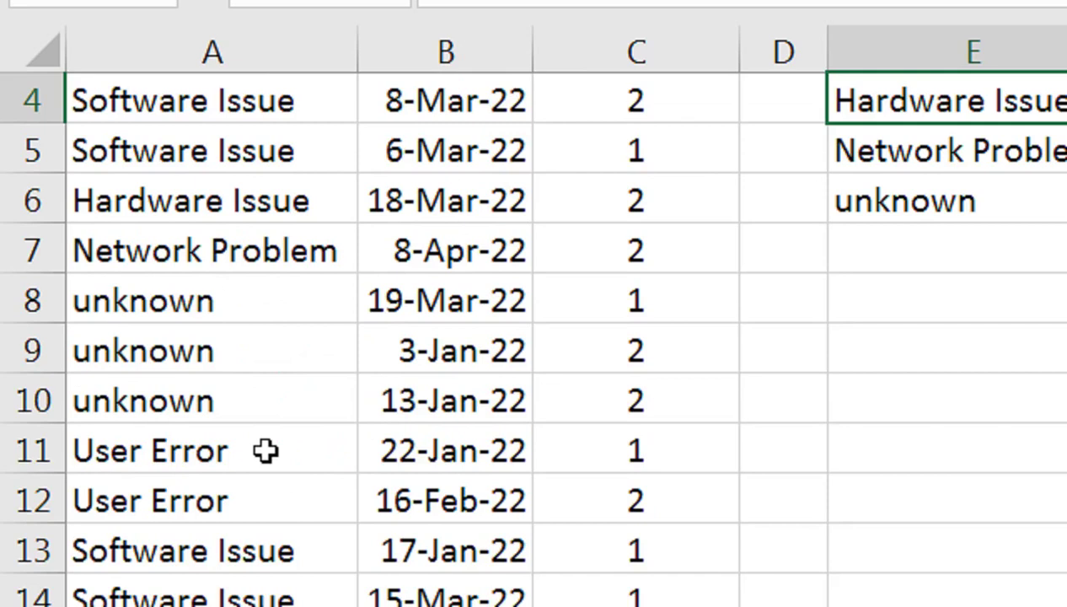
{"action": "scroll", "coordinate": [265, 451], "scroll_direction": "up", "scroll_amount": 1}
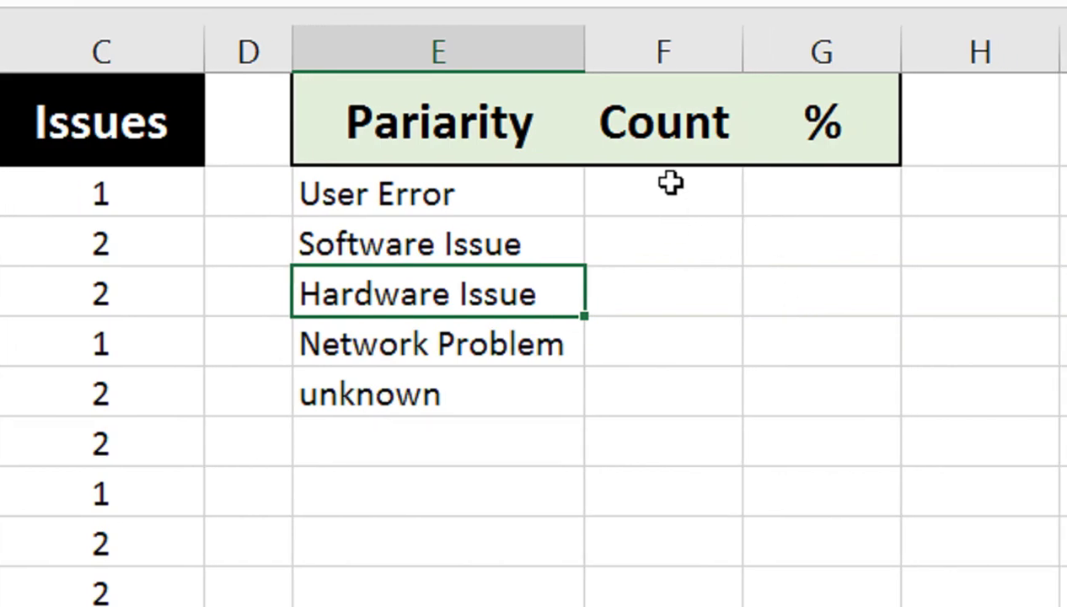
In F2, enter =COUNTIF($A$2:$A$108,E2) to count User Error entries, giving 30.
{"action": "left_click", "coordinate": [671, 183]}
{"action": "type", "text": "=COU"}
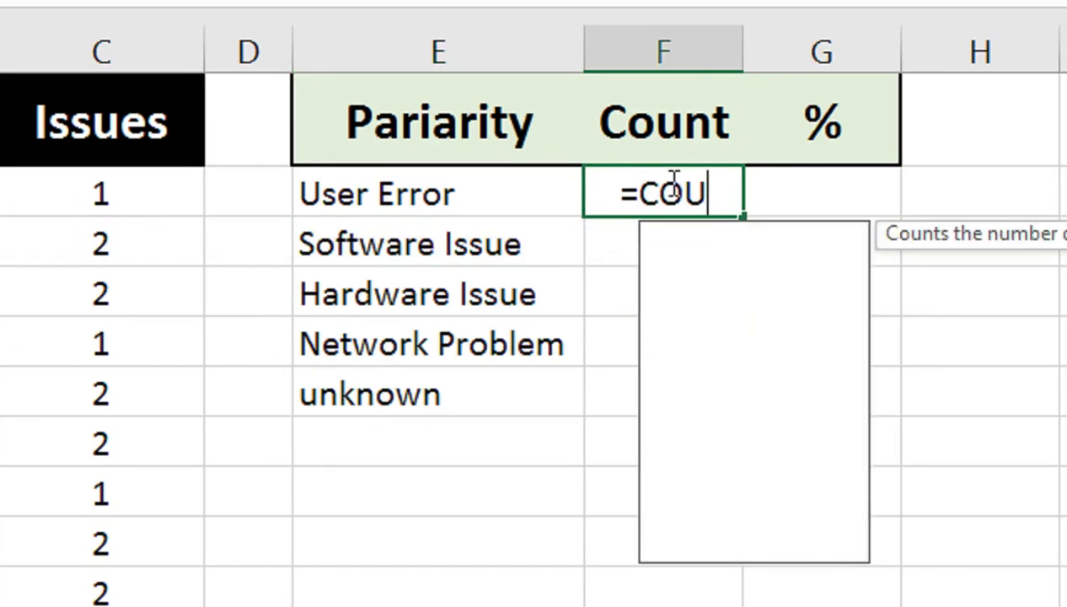
{"action": "type", "text": "NM"}
{"action": "key", "text": "BackSpace"}
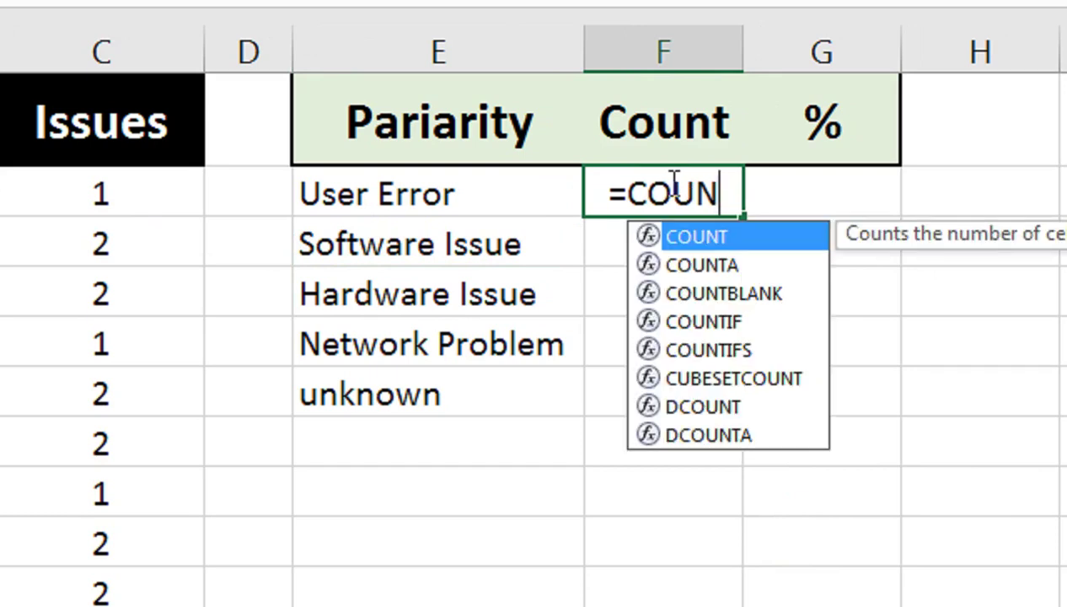
{"action": "key", "text": "Down"}
{"action": "key", "text": "Down"}
{"action": "key", "text": "Down"}
{"action": "key", "text": "Tab"}
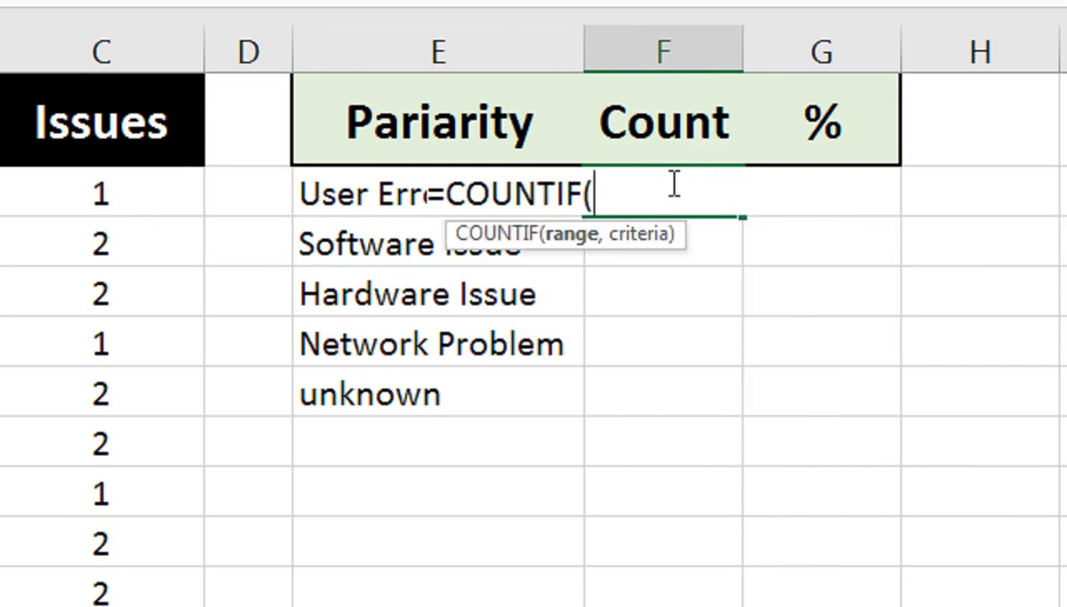
{"action": "left_click", "coordinate": [231, 199]}
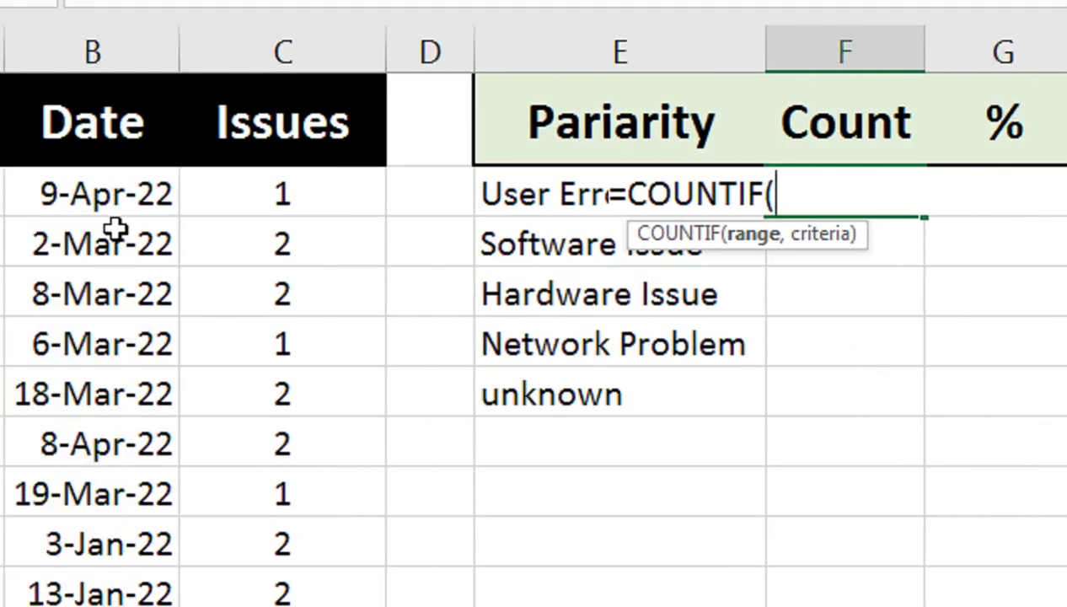
{"action": "key", "text": "ctrl+shift+Down"}
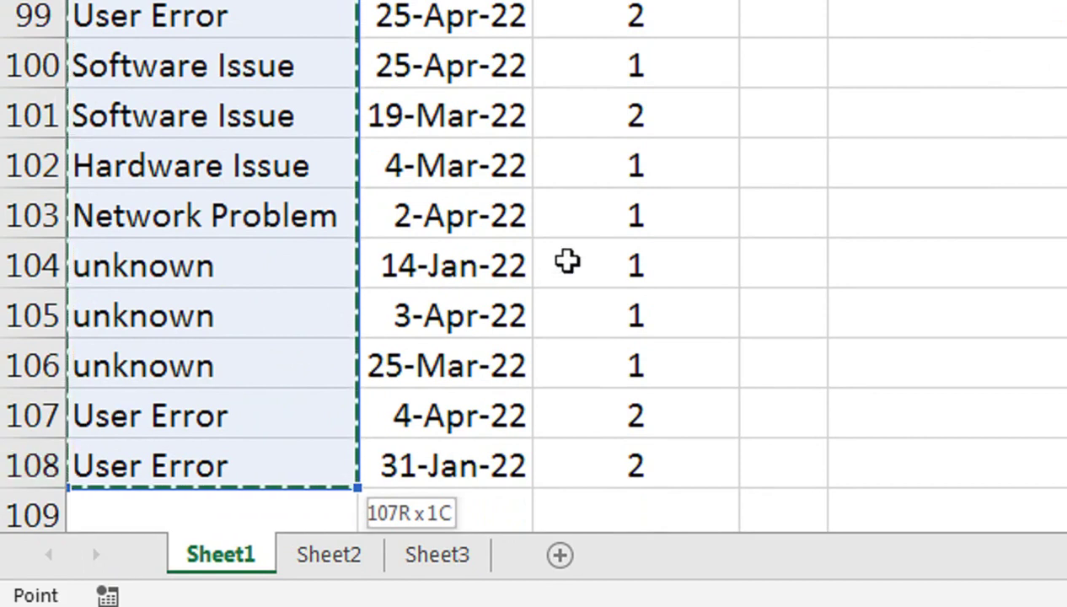
{"action": "key", "text": "F4"}
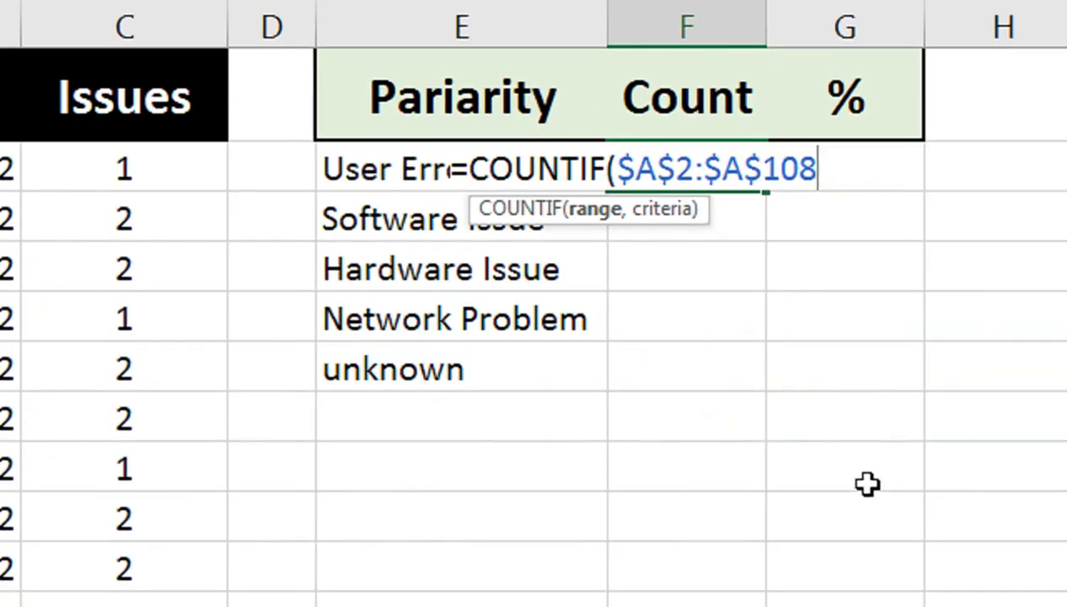
{"action": "type", "text": ","}
{"action": "left_click", "coordinate": [357, 160]}
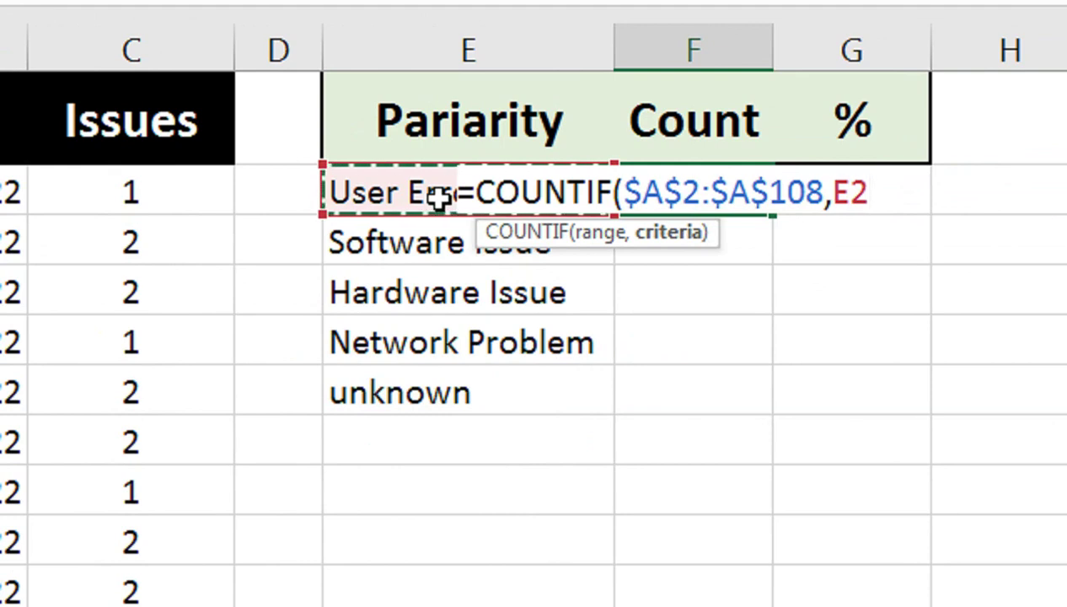
{"action": "type", "text": ")"}
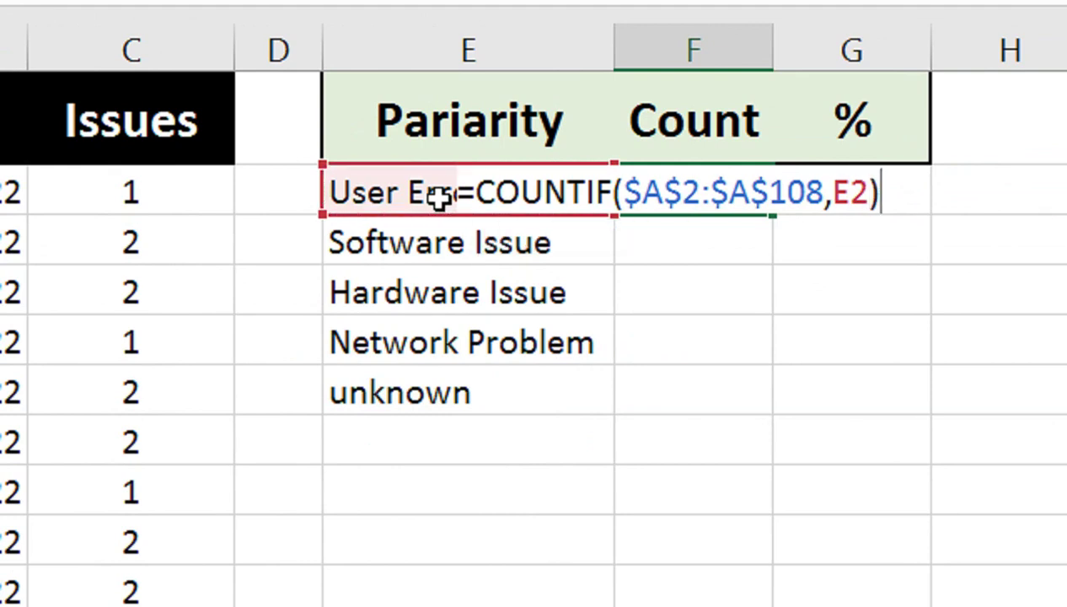
{"action": "key", "text": "Return"}
{"action": "key", "text": "Down"}
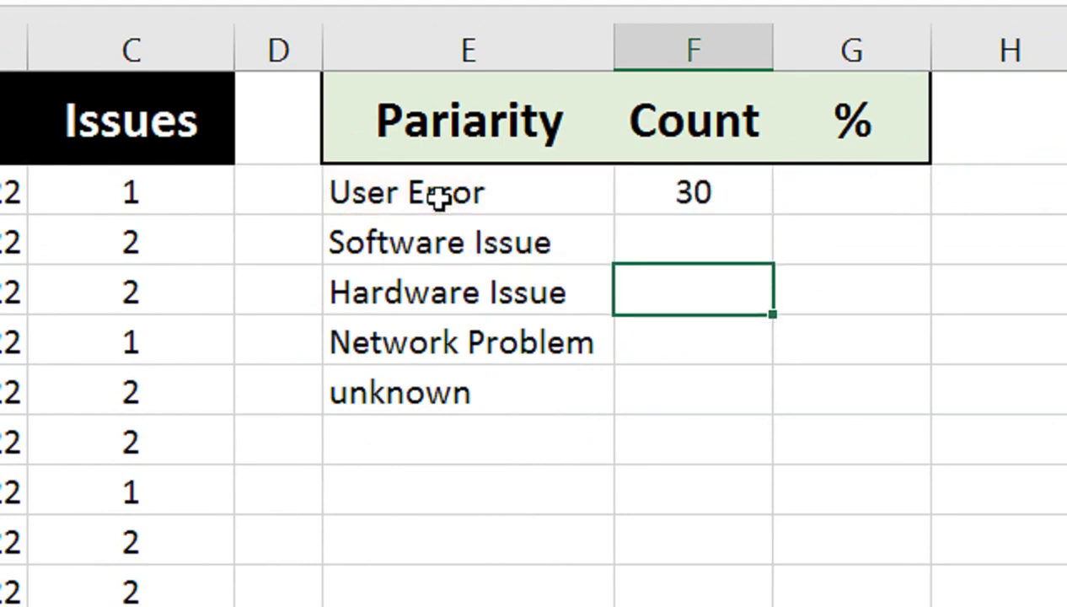
{"action": "left_click", "coordinate": [439, 198]}
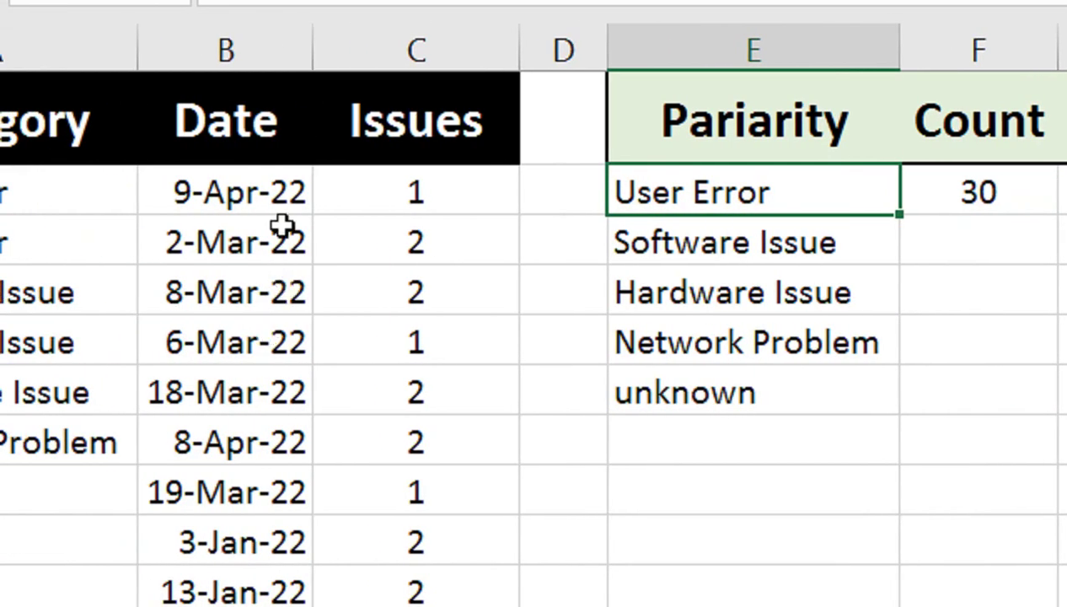
Fill the COUNTIF formula down to F6, giving 27, 10, 10 and 30 for the remaining categories.
{"action": "left_click", "coordinate": [809, 191]}
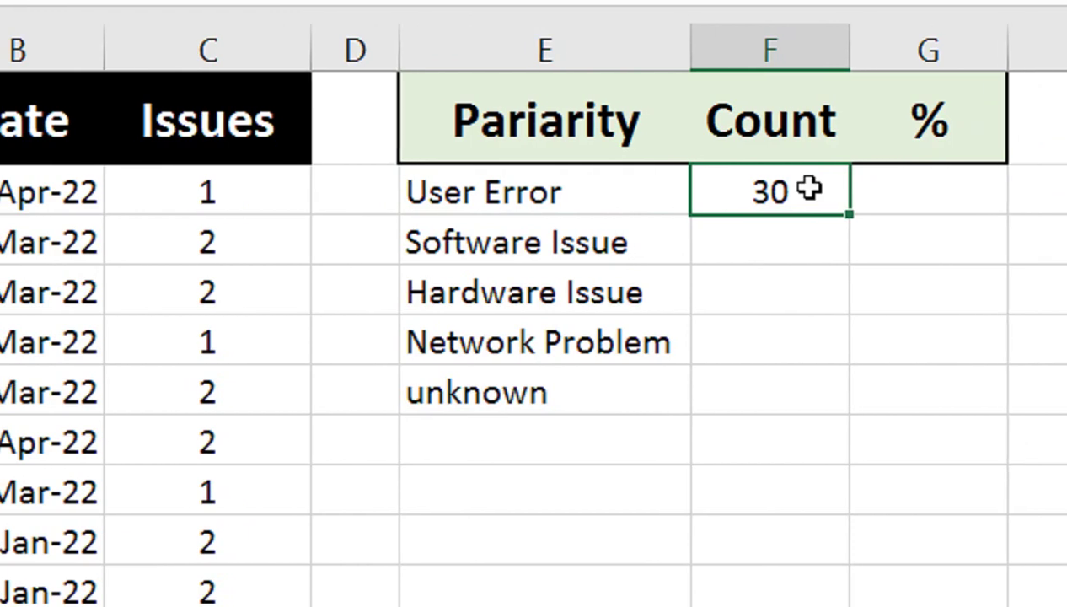
{"action": "left_click_drag", "start_coordinate": [800, 215], "coordinate": [800, 411]}
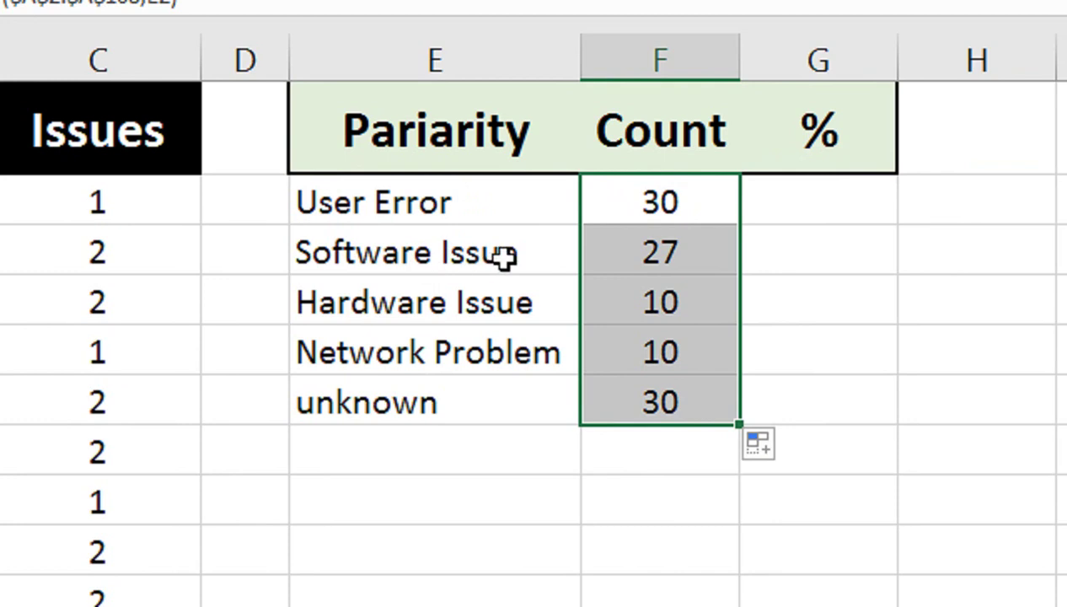
{"action": "left_click", "coordinate": [778, 209]}
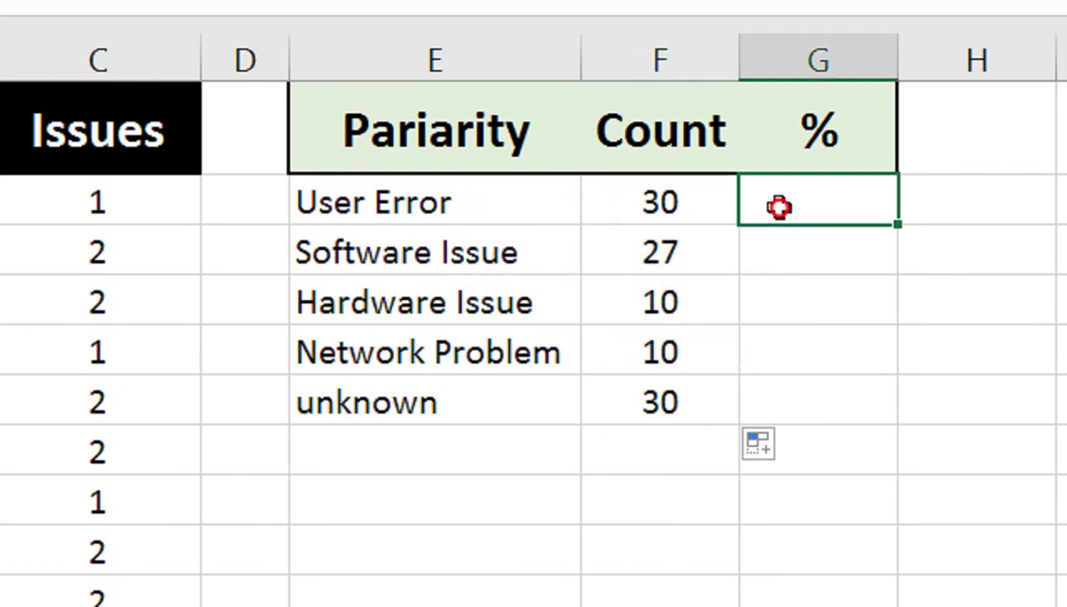
In G2, enter the User Error percentage as COUNTIF($A$2:$A$108,E2) divided by COUNT($A$2:$A$108).
{"action": "type", "text": "="}
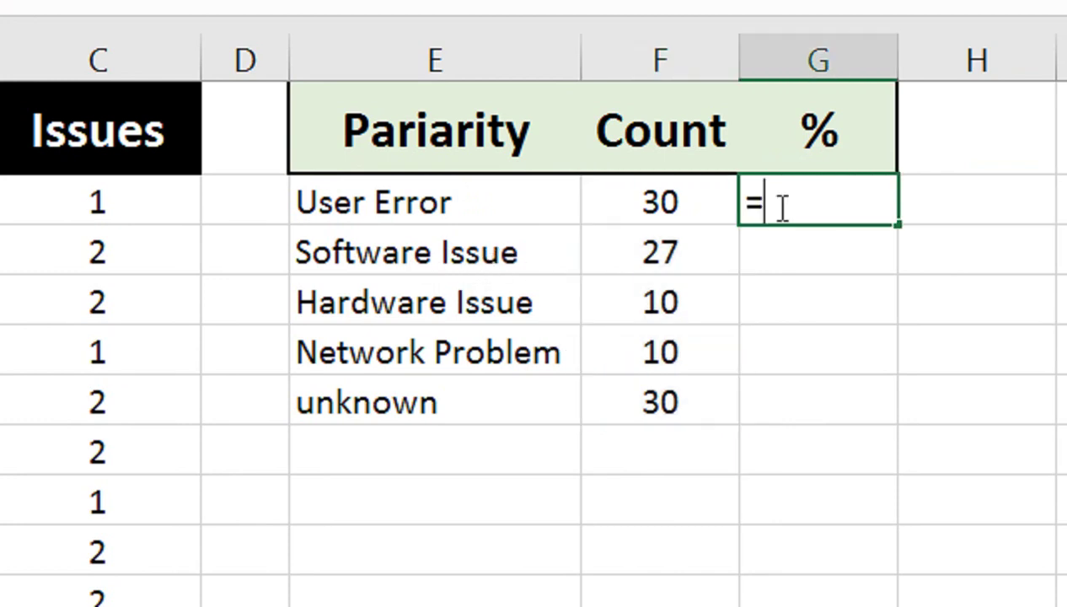
{"action": "type", "text": "COUNTI"}
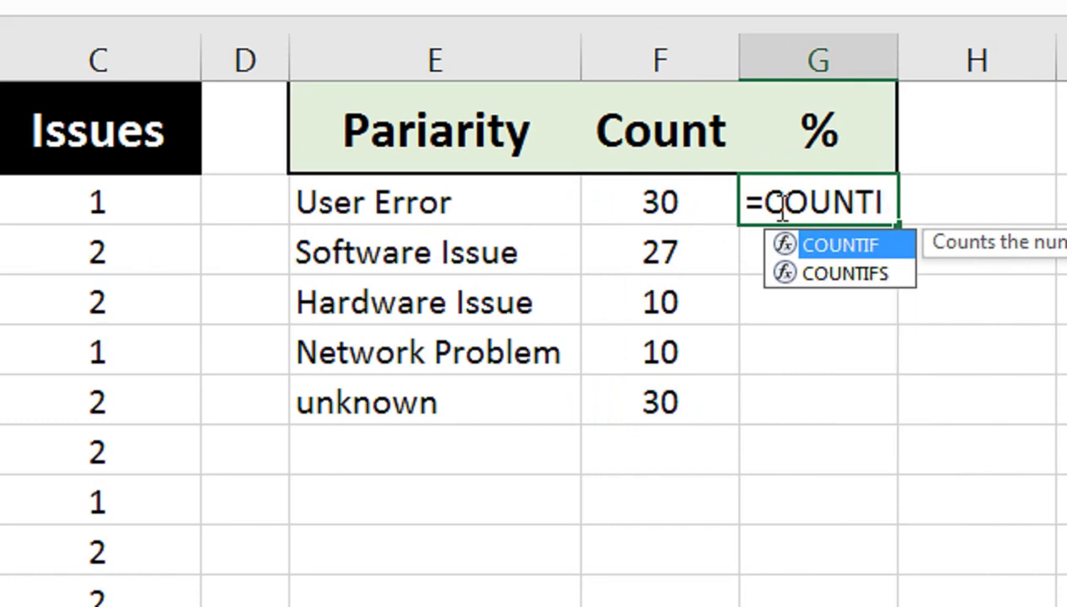
{"action": "key", "text": "Tab"}
{"action": "scroll", "coordinate": [210, 222], "scroll_direction": "left", "scroll_amount": 3}
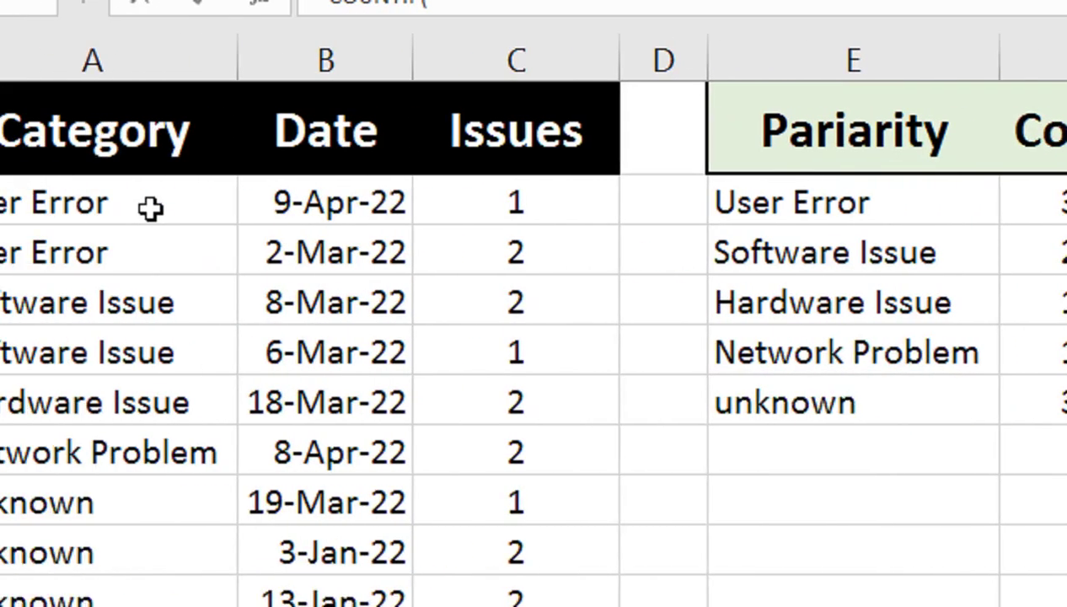
{"action": "left_click", "coordinate": [150, 209]}
{"action": "key", "text": "ctrl+shift+Down"}
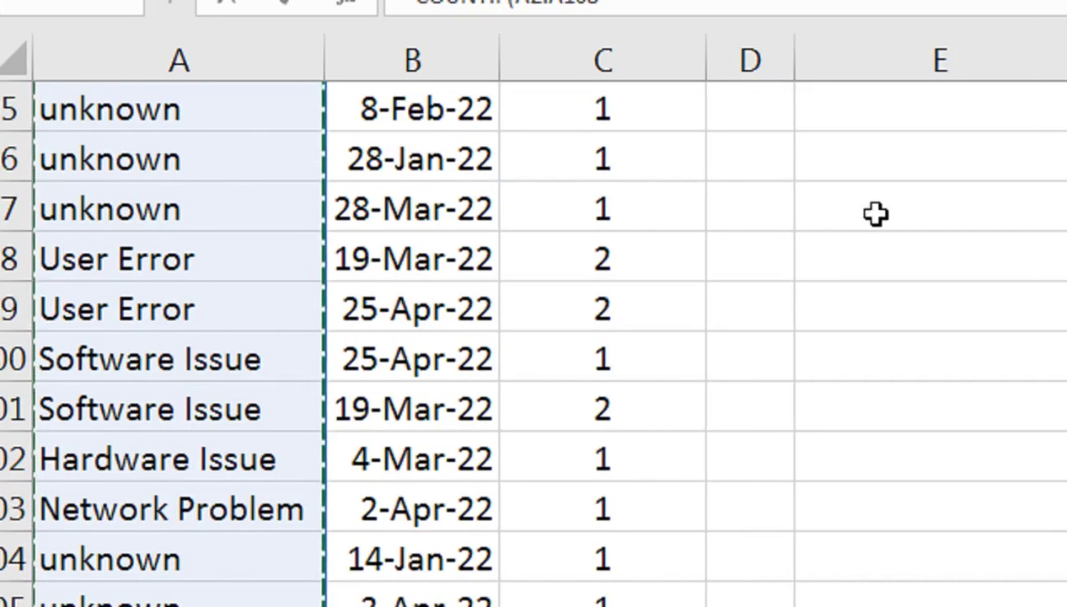
{"action": "key", "text": "F4"}
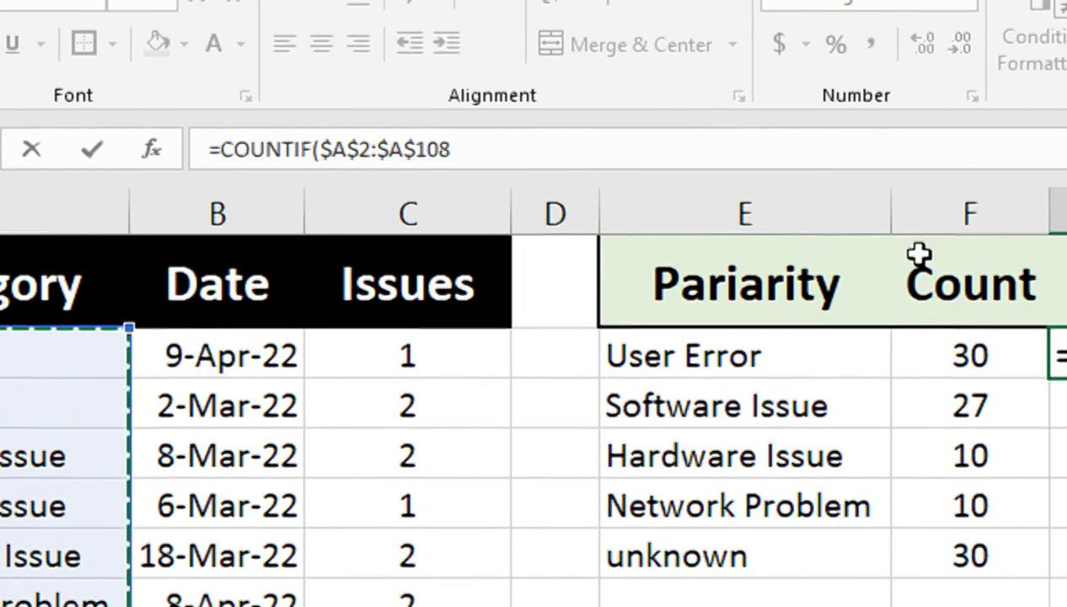
{"action": "type", "text": ","}
{"action": "left_click", "coordinate": [367, 376]}
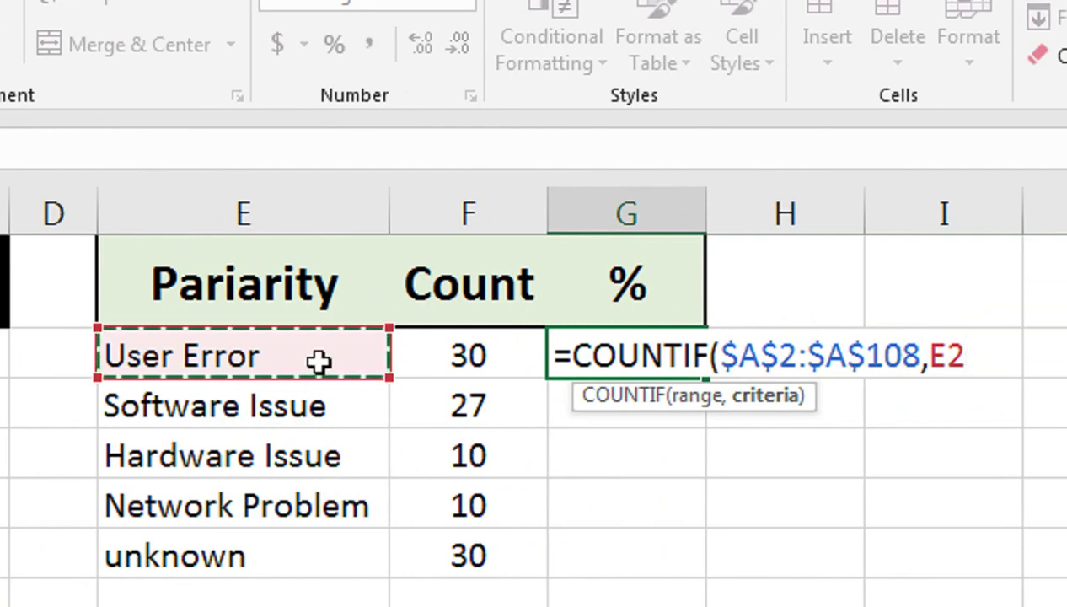
{"action": "type", "text": ")/"}
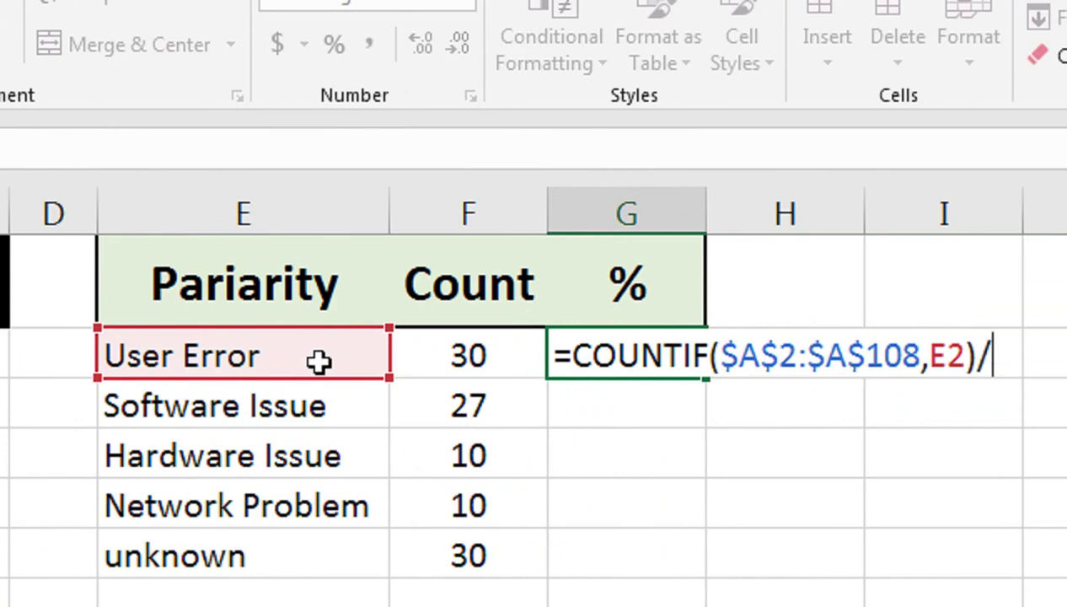
{"action": "type", "text": "COUNT"}
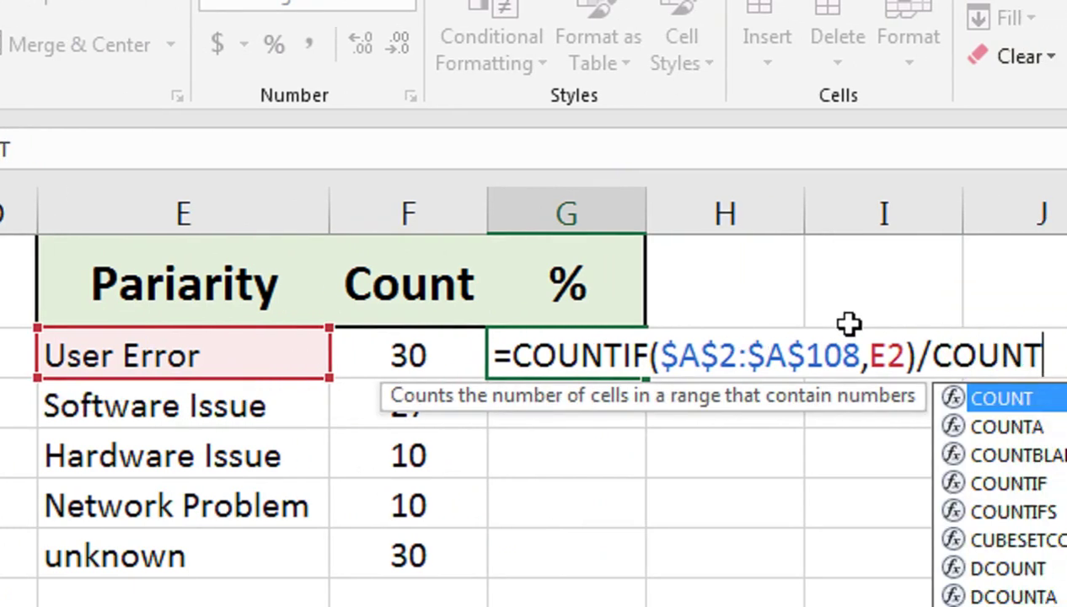
{"action": "type", "text": "("}
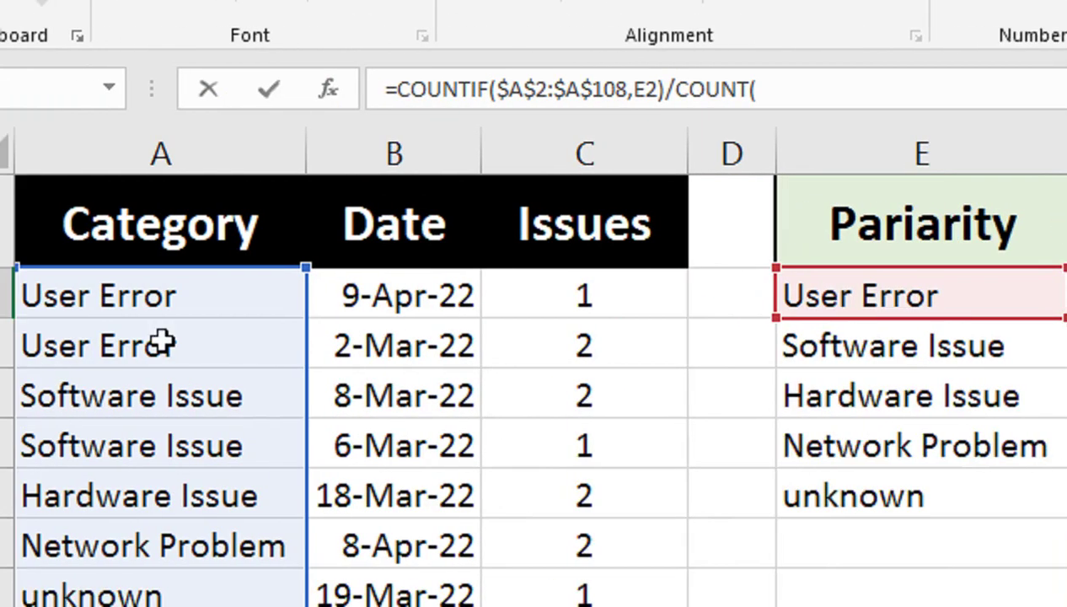
{"action": "left_click", "coordinate": [266, 310]}
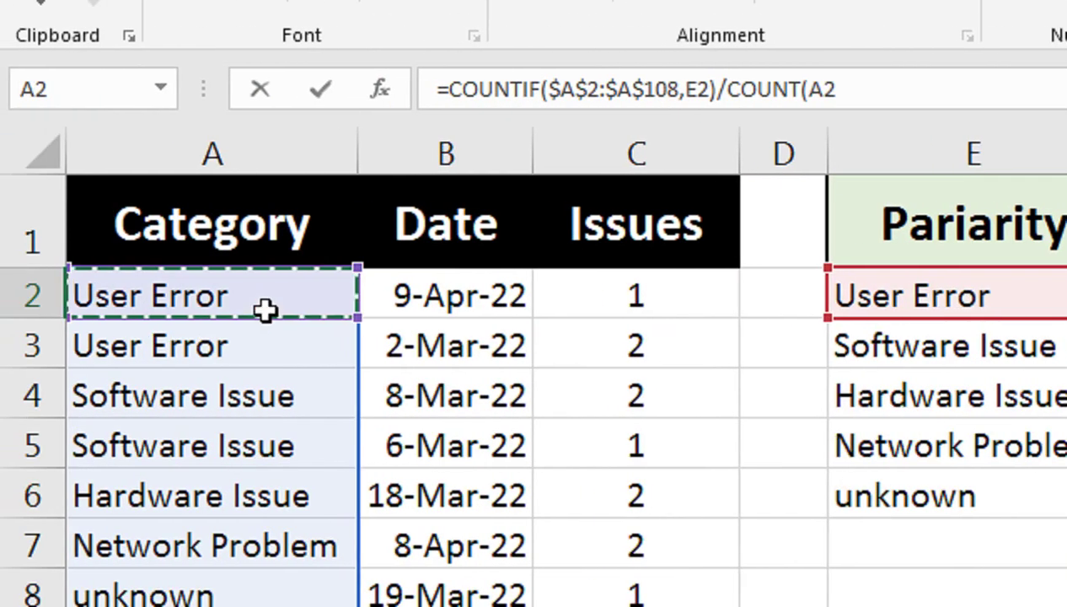
{"action": "key", "text": "ctrl+shift+Down"}
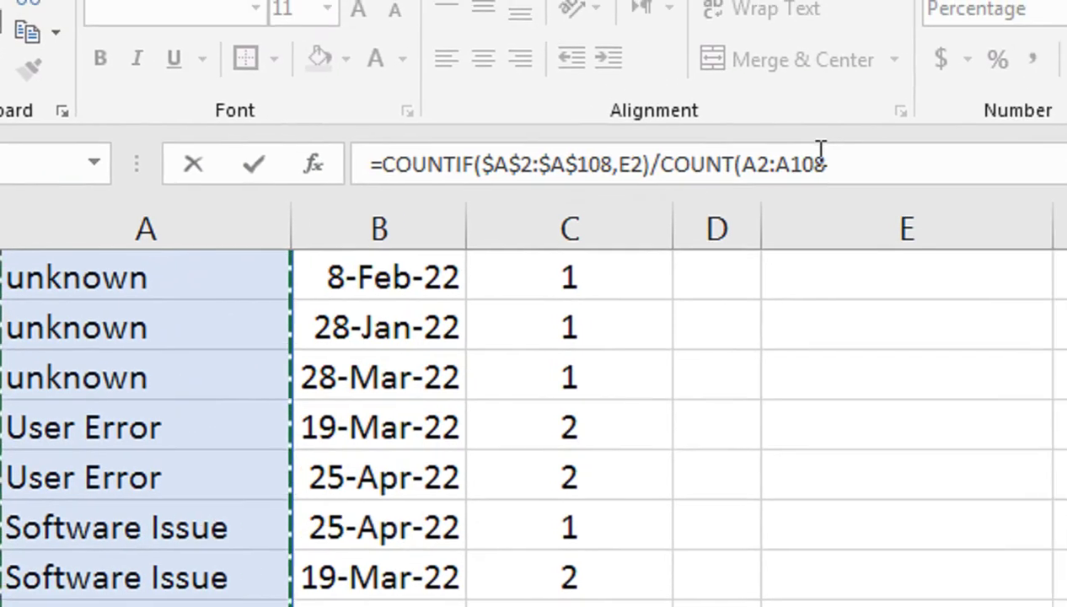
{"action": "key", "text": "F4"}
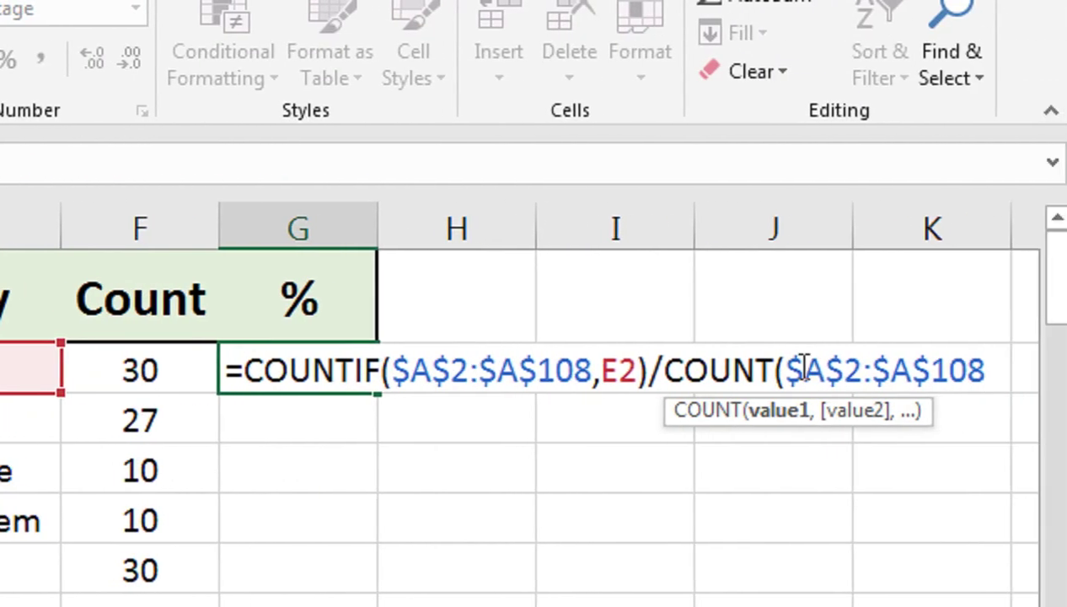
{"action": "type", "text": ")"}
{"action": "key", "text": "Return"}
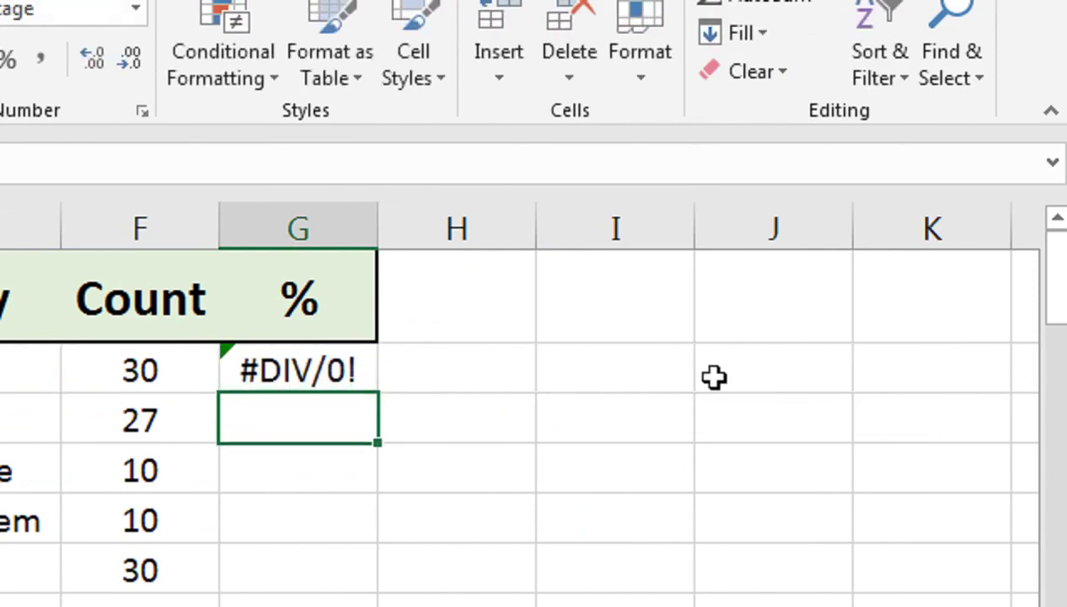
Change the divisor in G2 from COUNT to COUNTA so it shows 28%.
{"action": "left_click", "coordinate": [312, 361]}
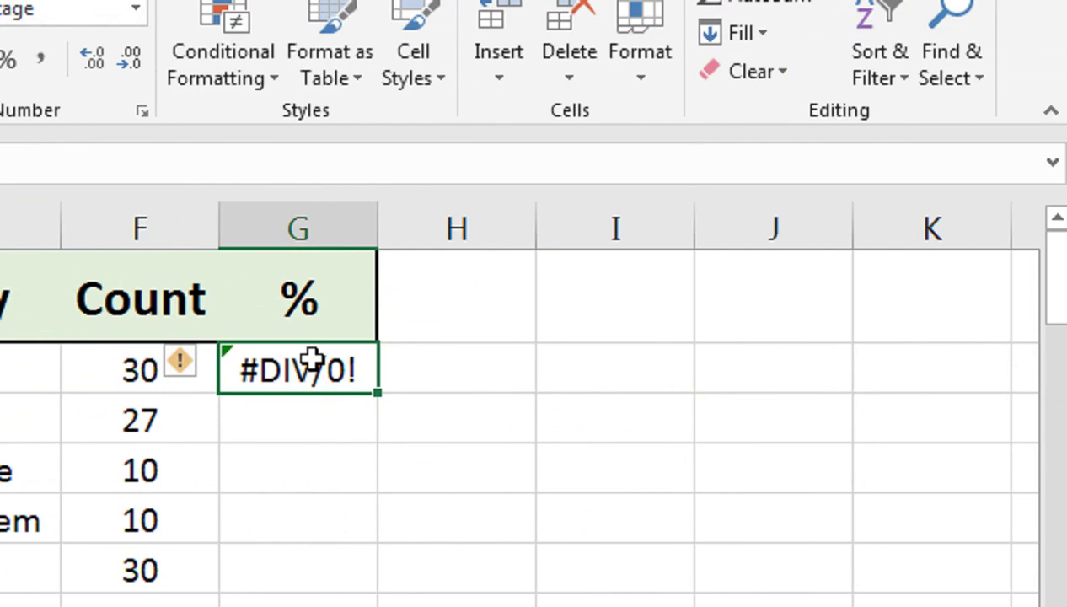
{"action": "key", "text": "F2"}
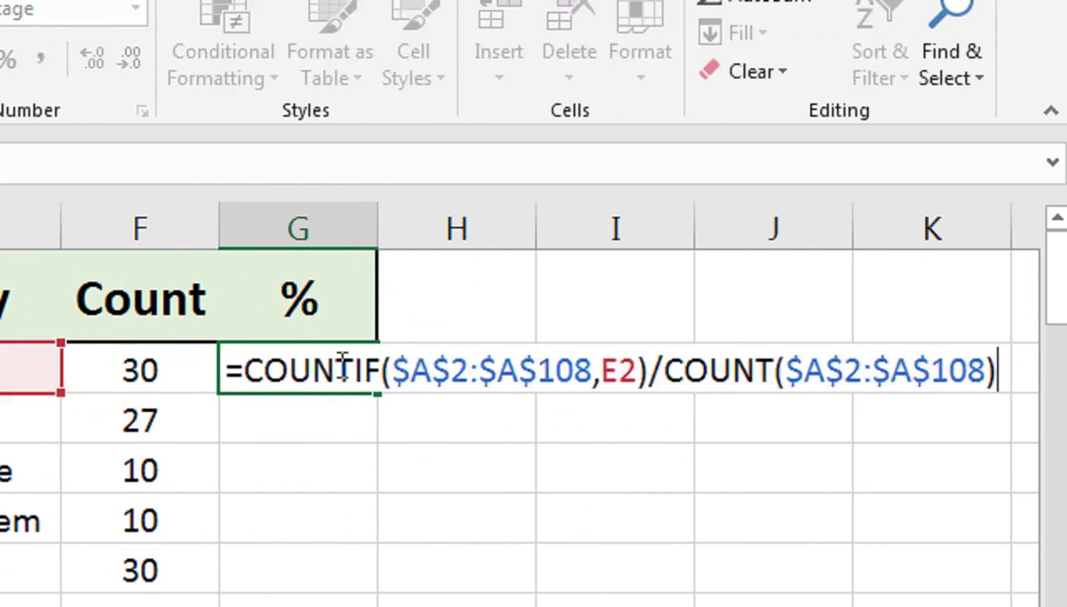
{"action": "left_click", "coordinate": [780, 370]}
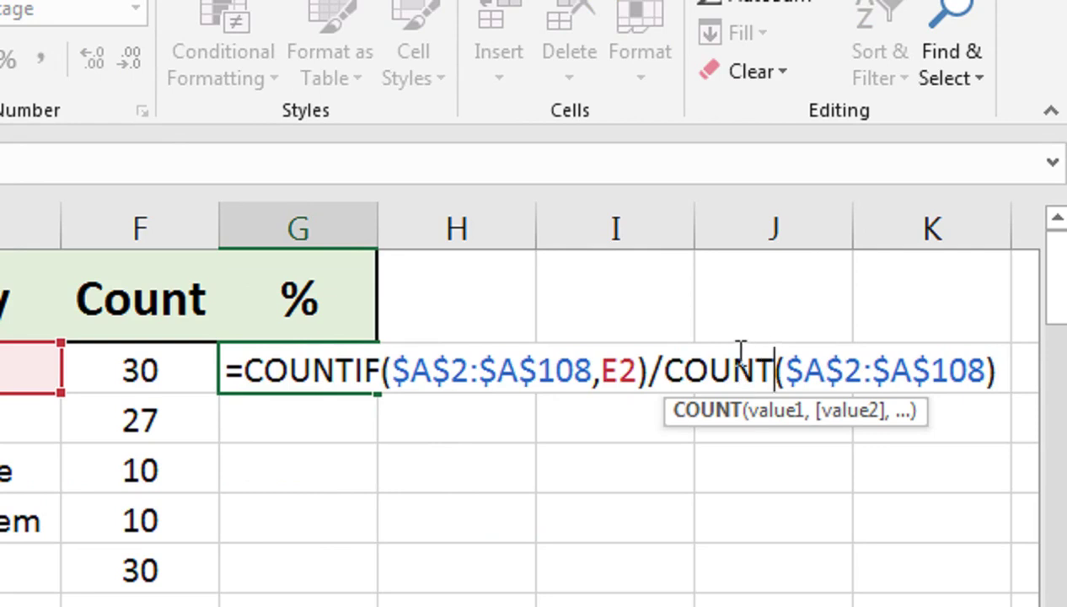
{"action": "left_click", "coordinate": [774, 372]}
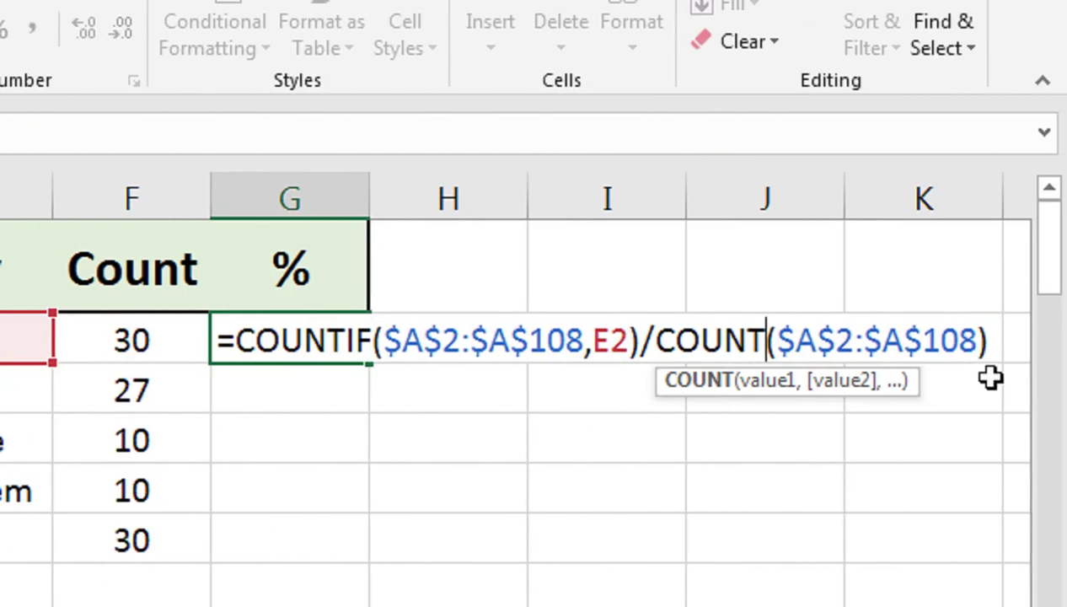
{"action": "type", "text": "A"}
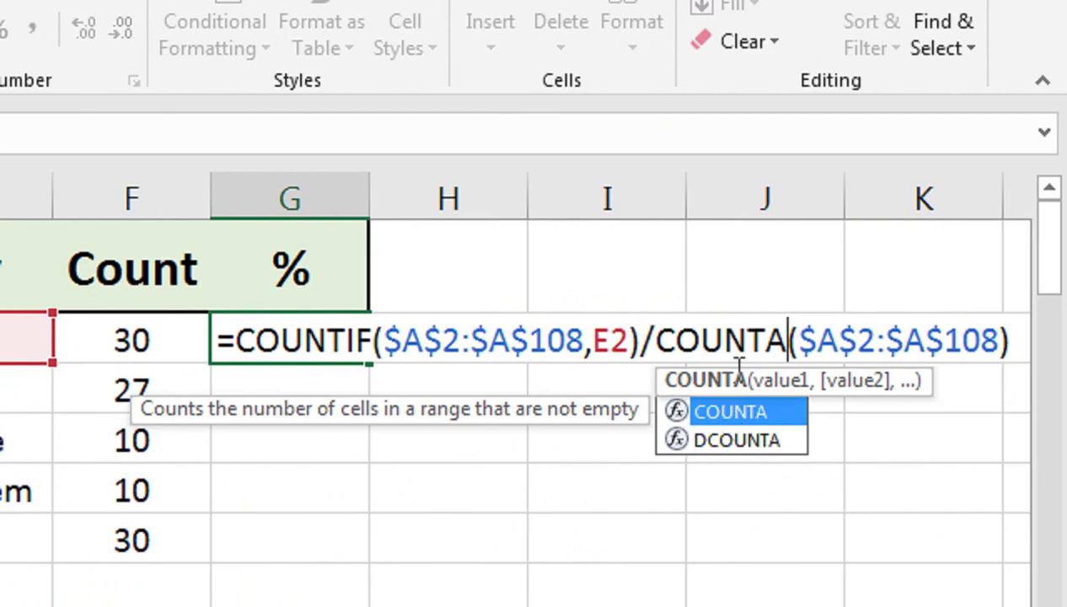
{"action": "key", "text": "Return"}
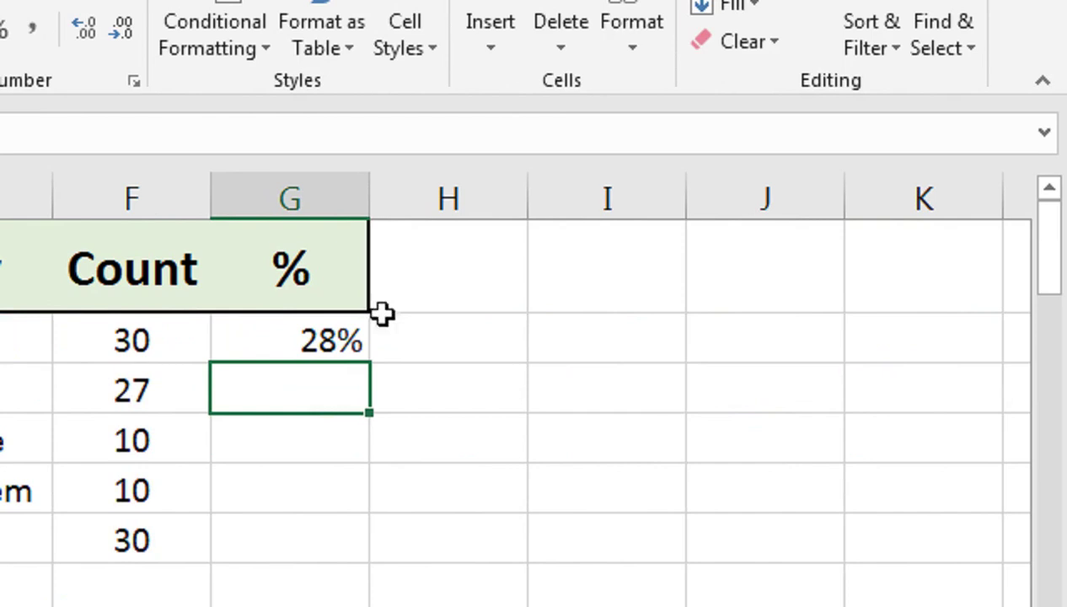
{"action": "left_click", "coordinate": [396, 339]}
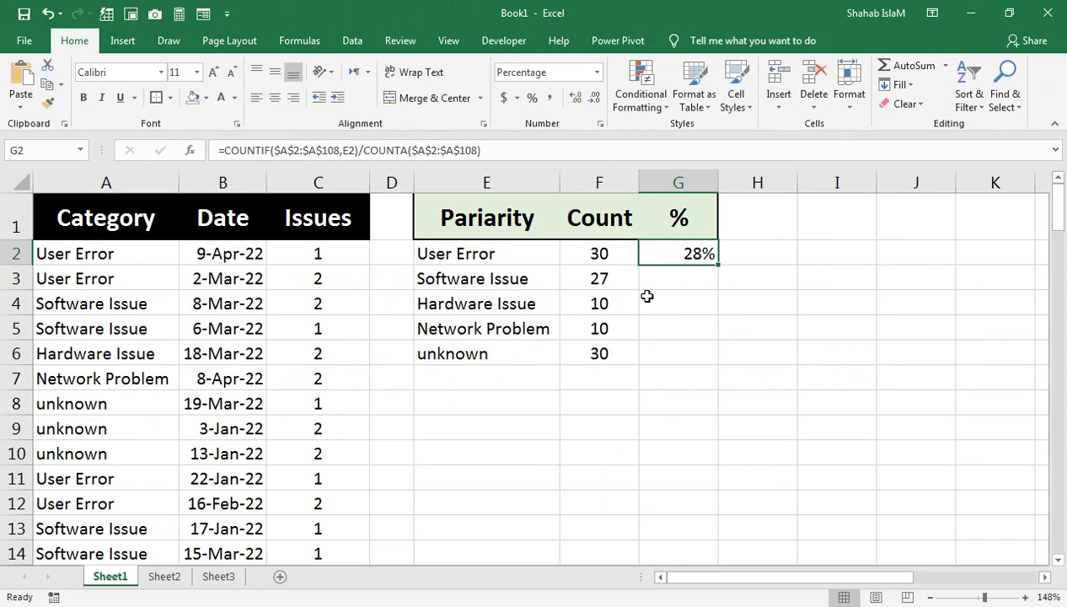
Fill the percentage formula down to G6 and label E7 'Total'.
{"action": "left_click_drag", "start_coordinate": [718, 264], "coordinate": [705, 356]}
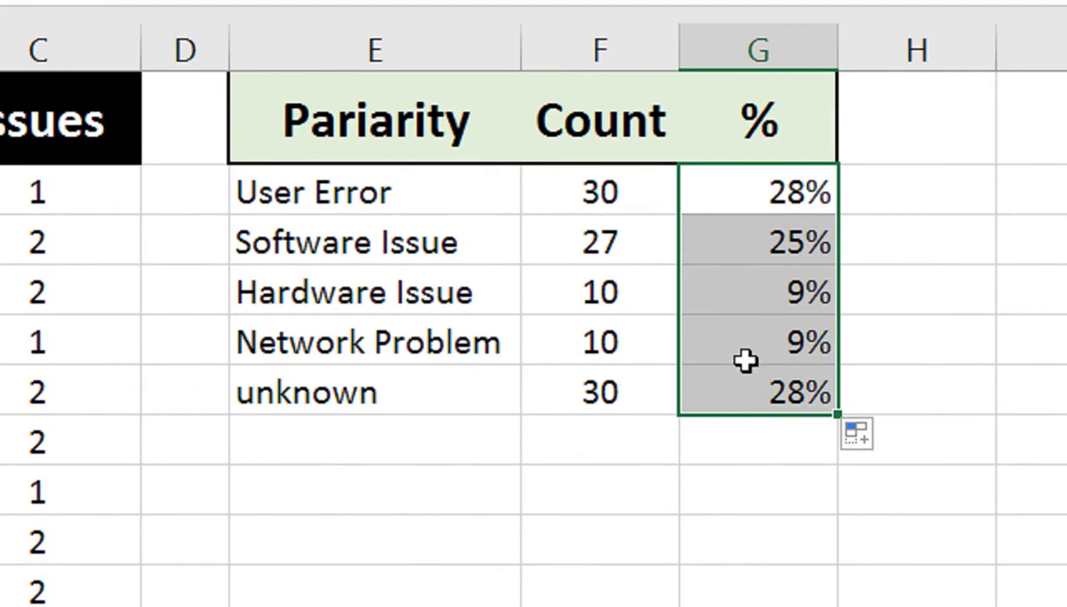
{"action": "left_click", "coordinate": [439, 445]}
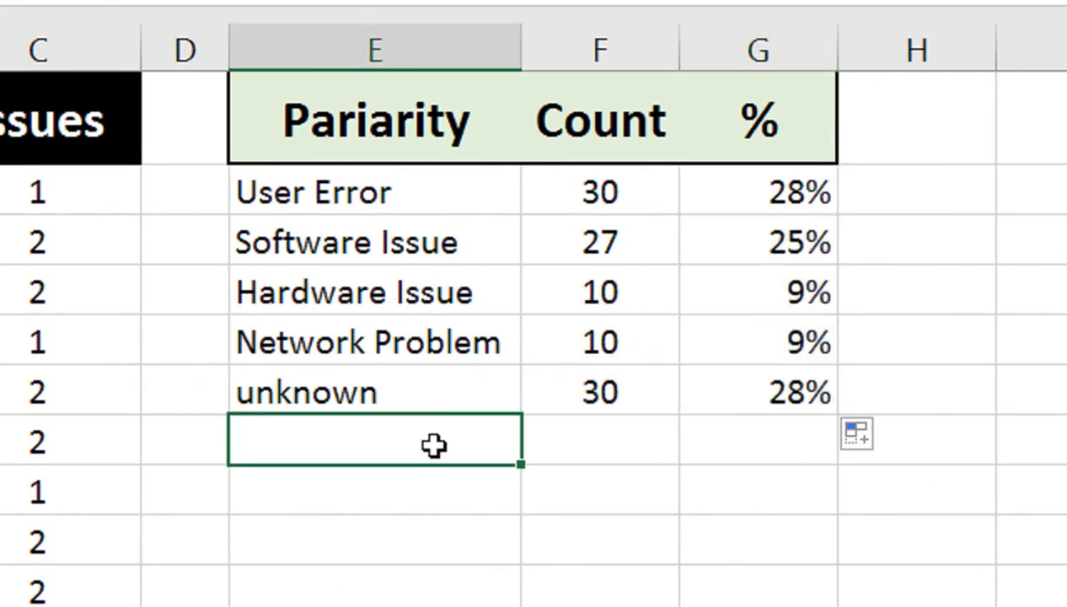
{"action": "type", "text": "tO"}
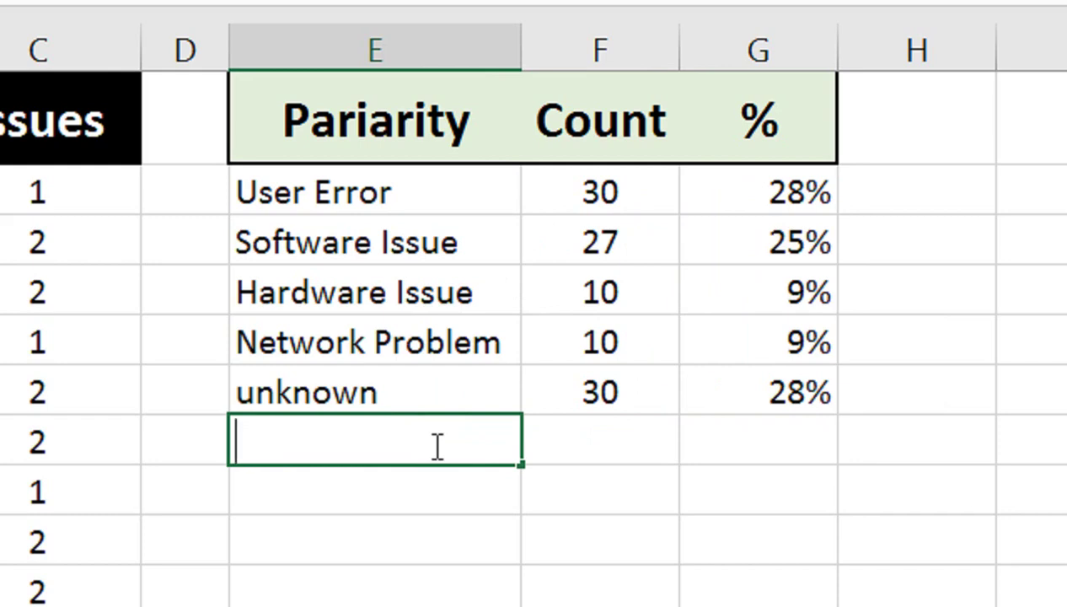
{"action": "type", "text": "Total"}
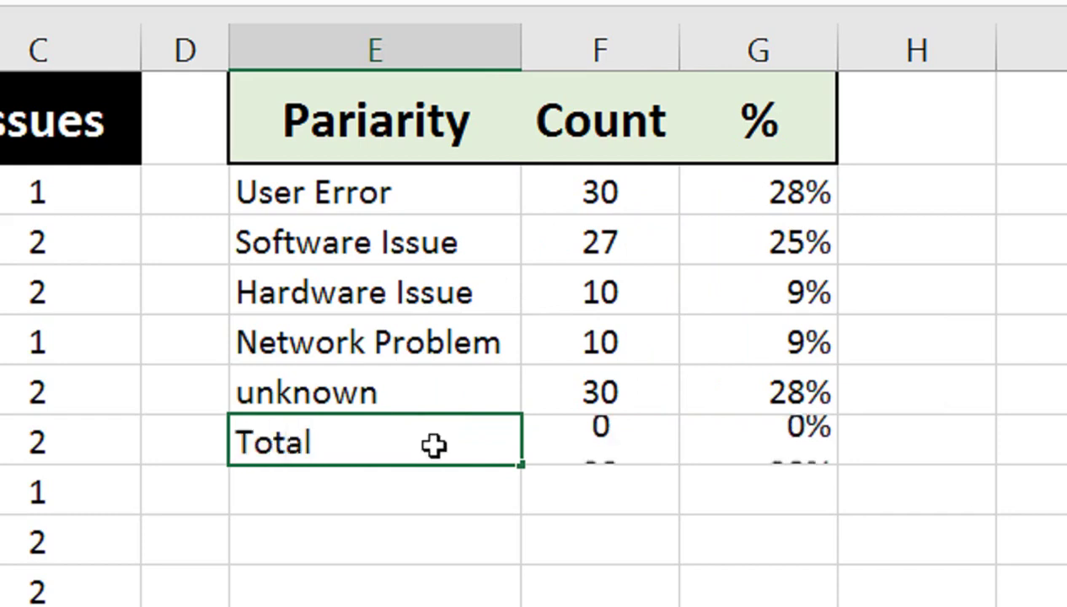
{"action": "key", "text": "Tab"}
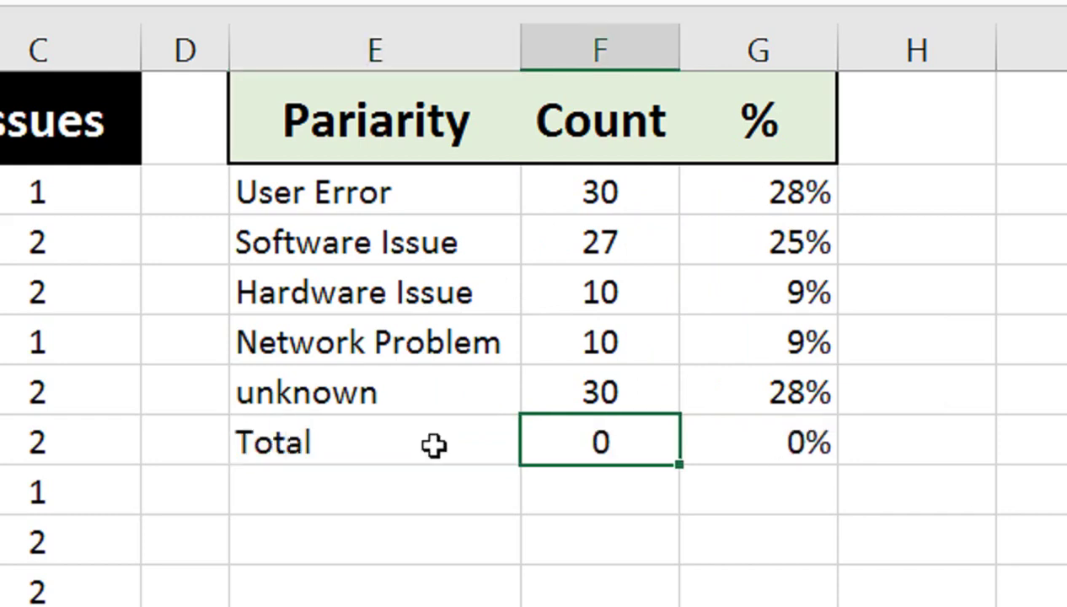
AutoSum the Total row: 107 in F7 and 100% in G7.
{"action": "key", "text": "alt+equal"}
{"action": "key", "text": "Return"}
{"action": "left_click", "coordinate": [434, 445]}
{"action": "key", "text": "Tab"}
{"action": "key", "text": "Tab"}
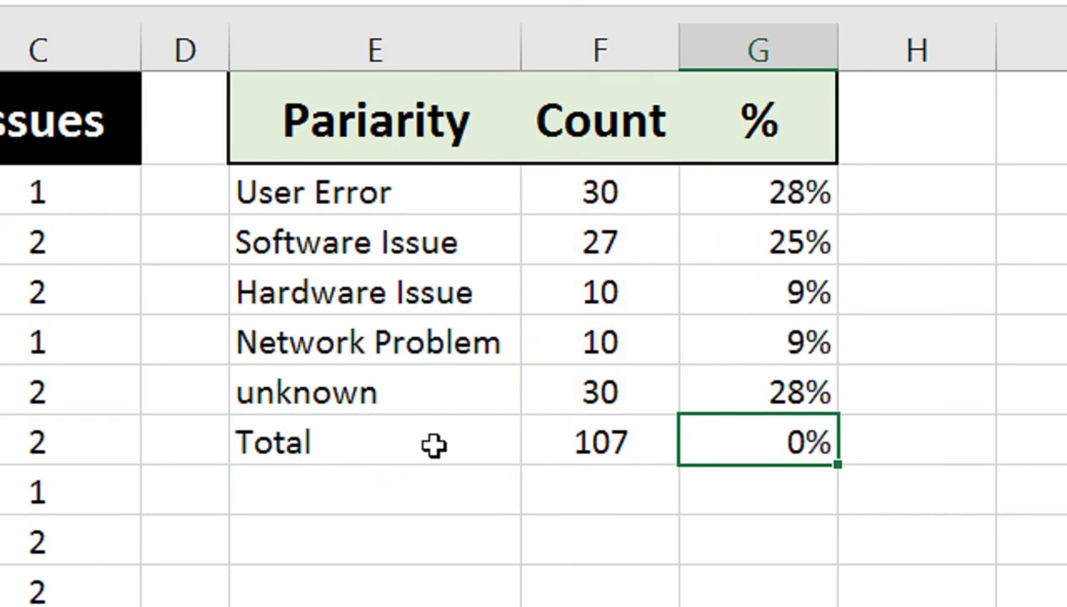
{"action": "key", "text": "alt+equal"}
{"action": "key", "text": "Return"}
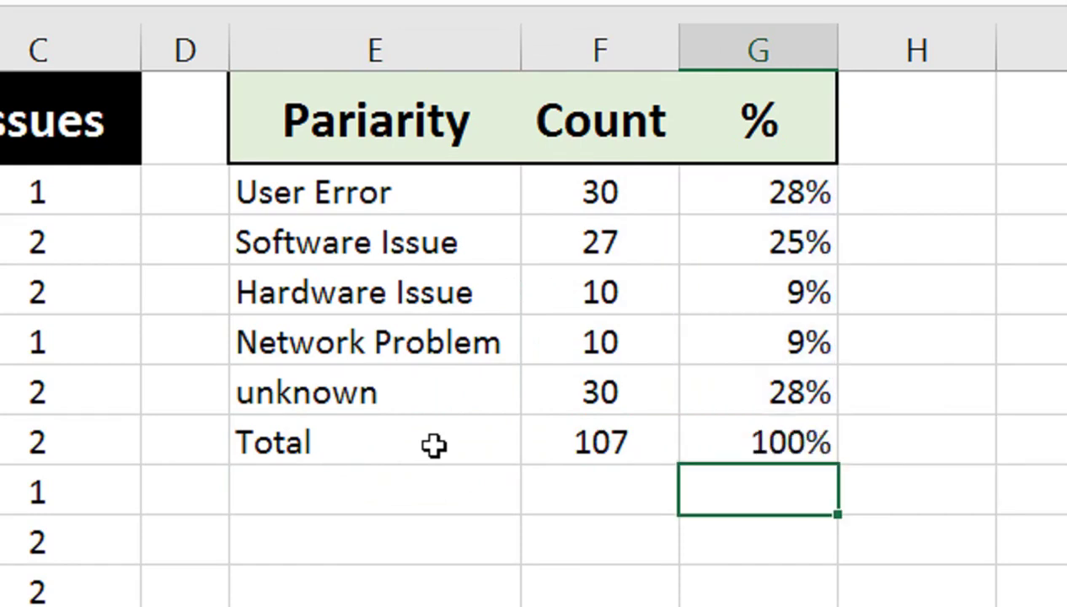
{"action": "key", "text": "Up"}
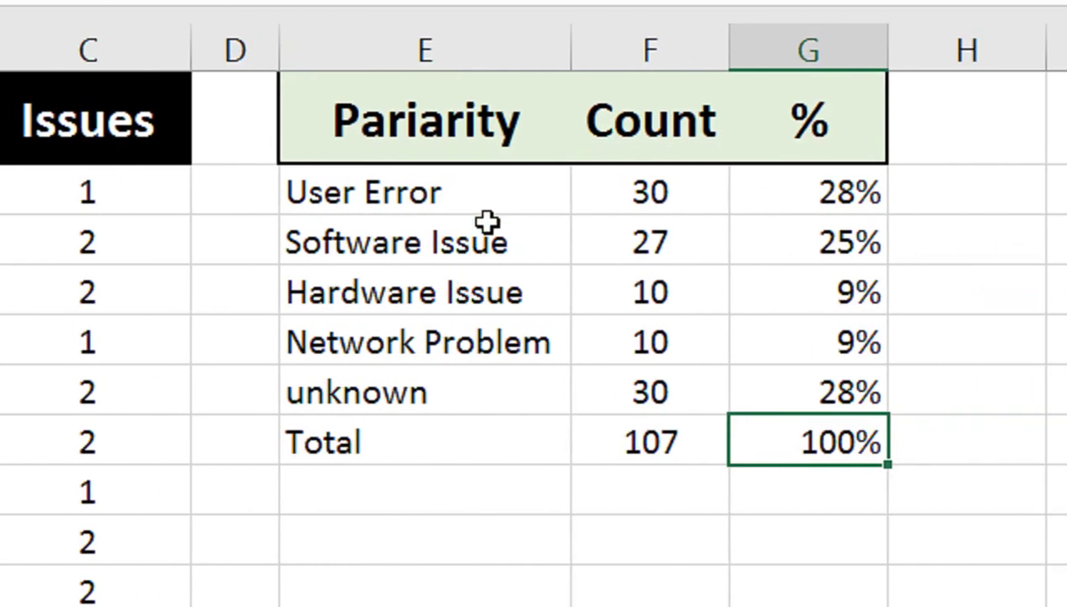
{"action": "left_click", "coordinate": [487, 229]}
Copy the Software Issue label and paste it over A8:A10 and A17:A19.
{"action": "key", "text": "ctrl+c"}
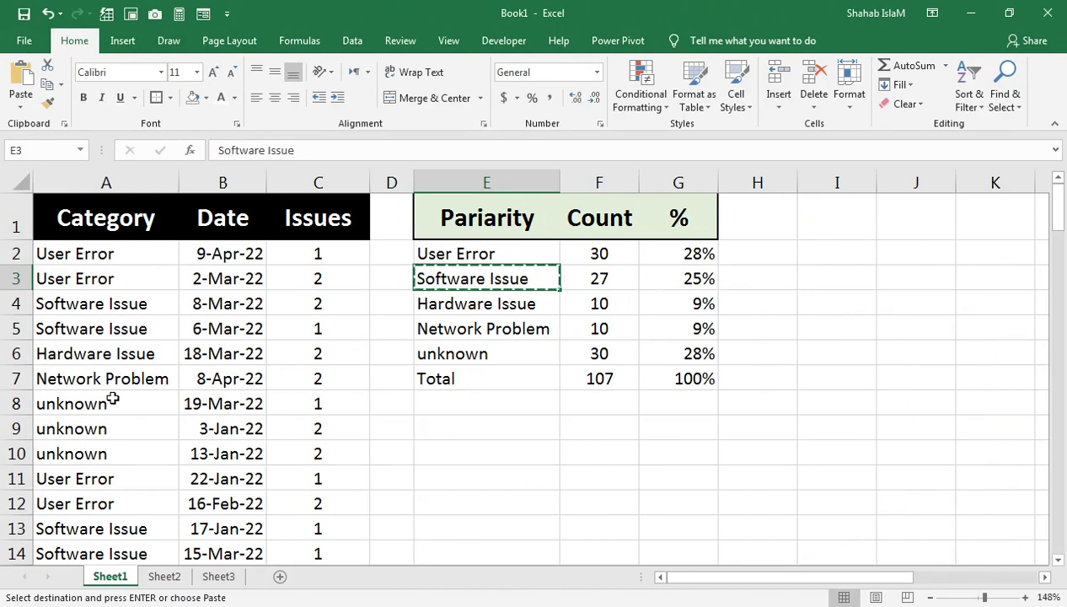
{"action": "mouse_move", "coordinate": [112, 395]}
{"action": "left_mouse_down"}
{"action": "mouse_move", "coordinate": [110, 471]}
{"action": "mouse_move", "coordinate": [112, 455]}
{"action": "left_mouse_up"}
{"action": "key", "text": "ctrl+v"}
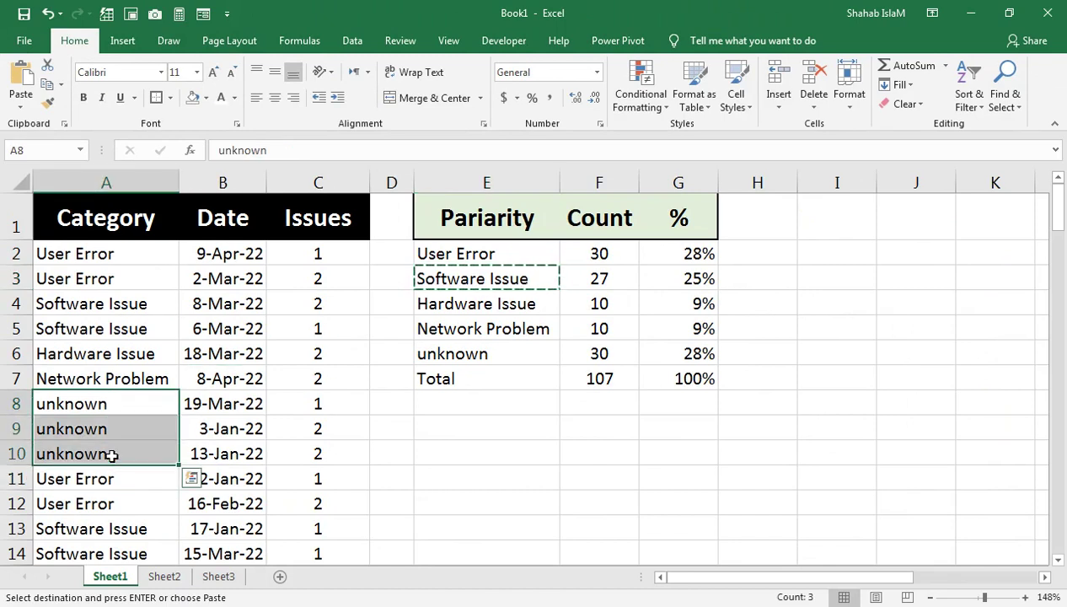
{"action": "scroll", "coordinate": [134, 435], "scroll_direction": "down", "scroll_amount": 1}
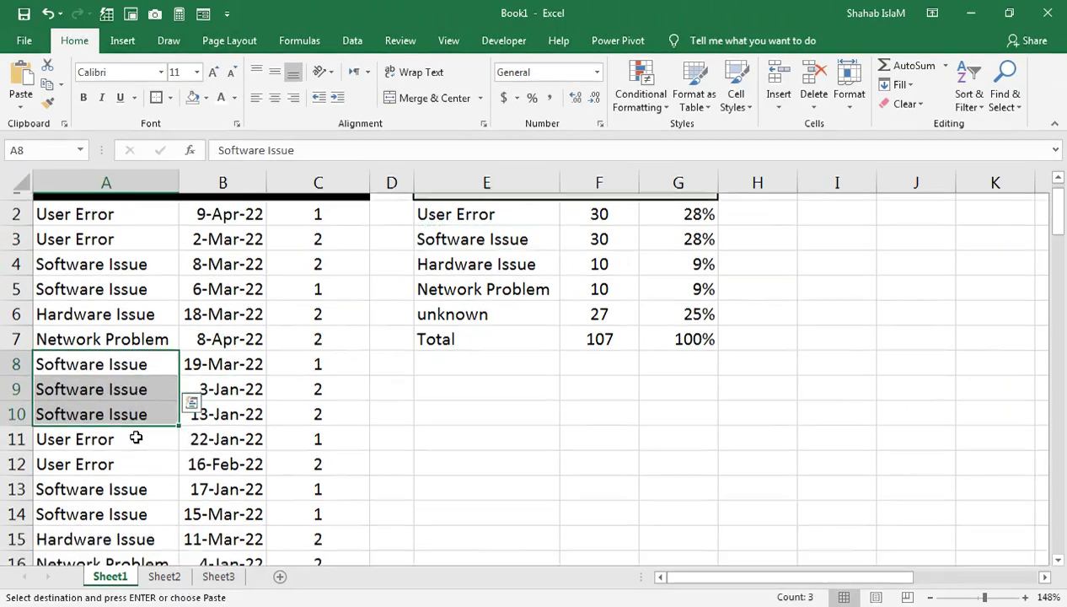
{"action": "left_click_drag", "start_coordinate": [68, 539], "coordinate": [66, 508]}
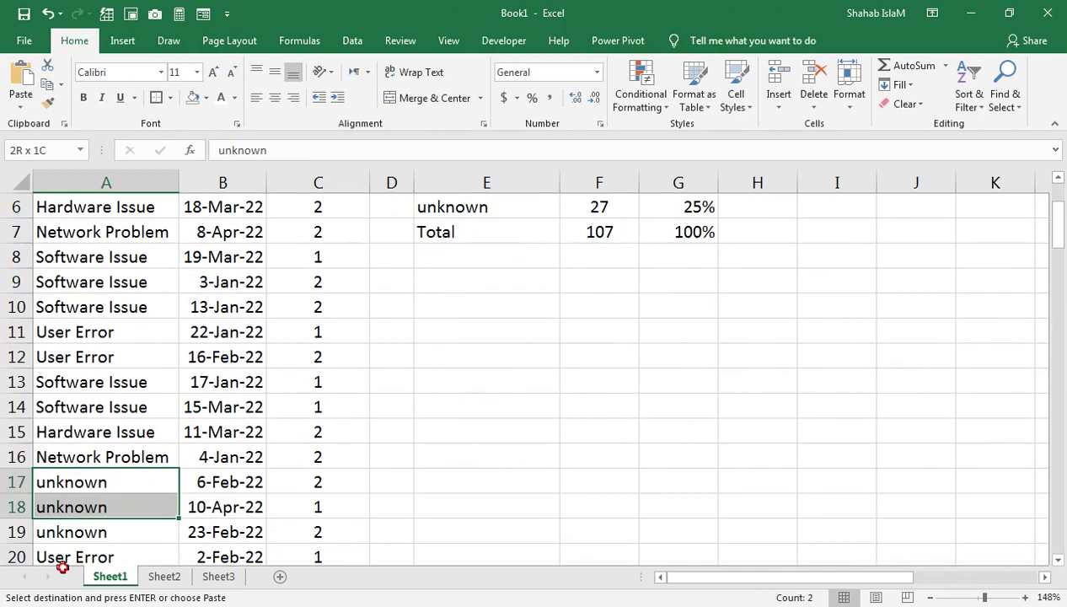
{"action": "key", "text": "ctrl+v"}
Paste Software Issue over A30:A32, bringing Software Issue to 36 and unknown to 21.
{"action": "scroll", "coordinate": [100, 476], "scroll_direction": "down", "scroll_amount": 1}
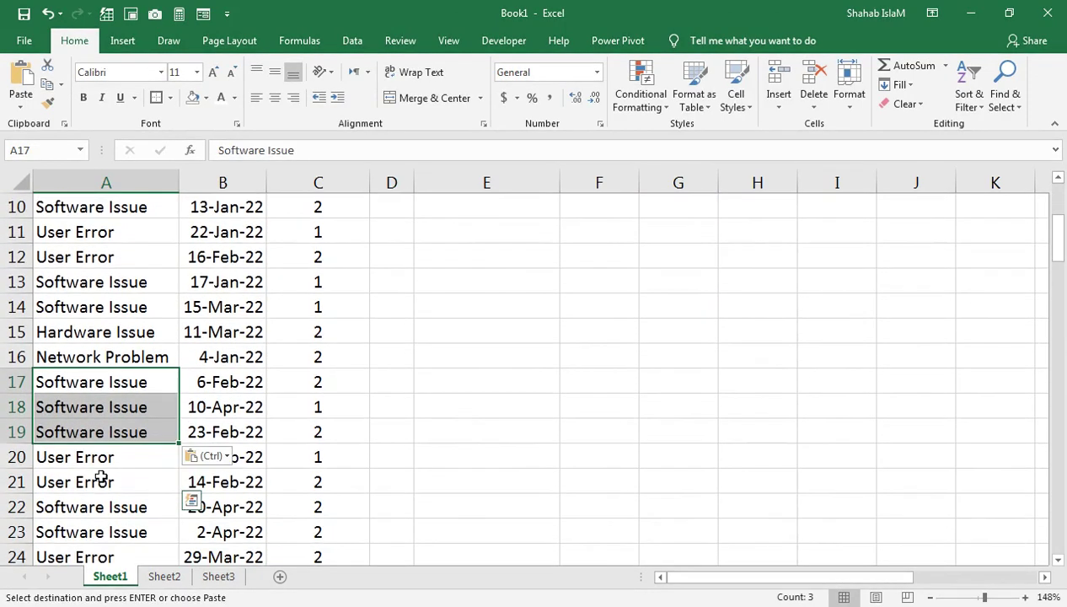
{"action": "scroll", "coordinate": [100, 477], "scroll_direction": "down", "scroll_amount": 1}
{"action": "scroll", "coordinate": [100, 477], "scroll_direction": "down", "scroll_amount": 1}
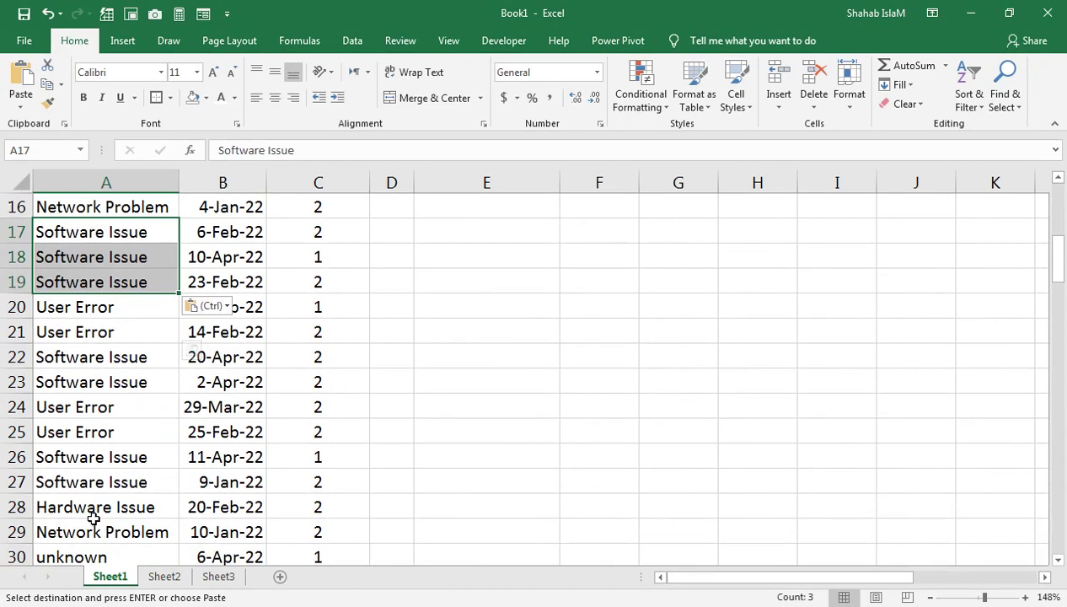
{"action": "scroll", "coordinate": [91, 509], "scroll_direction": "down", "scroll_amount": 1}
{"action": "left_click_drag", "start_coordinate": [99, 482], "coordinate": [91, 532]}
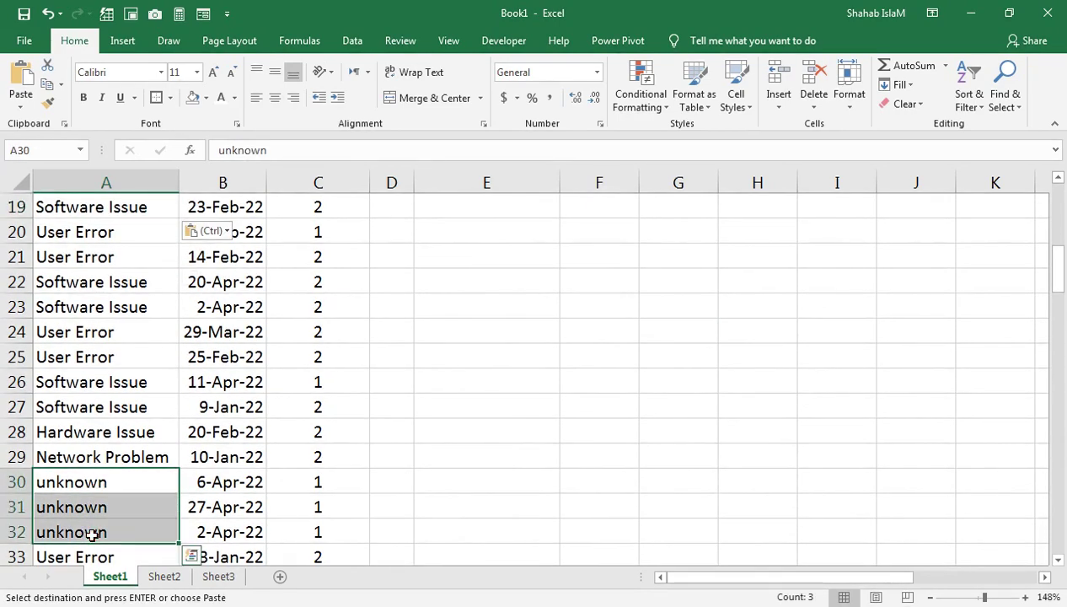
{"action": "key", "text": "ctrl+v"}
{"action": "scroll", "coordinate": [312, 412], "scroll_direction": "up", "scroll_amount": 5}
{"action": "scroll", "coordinate": [472, 337], "scroll_direction": "up", "scroll_amount": 1}
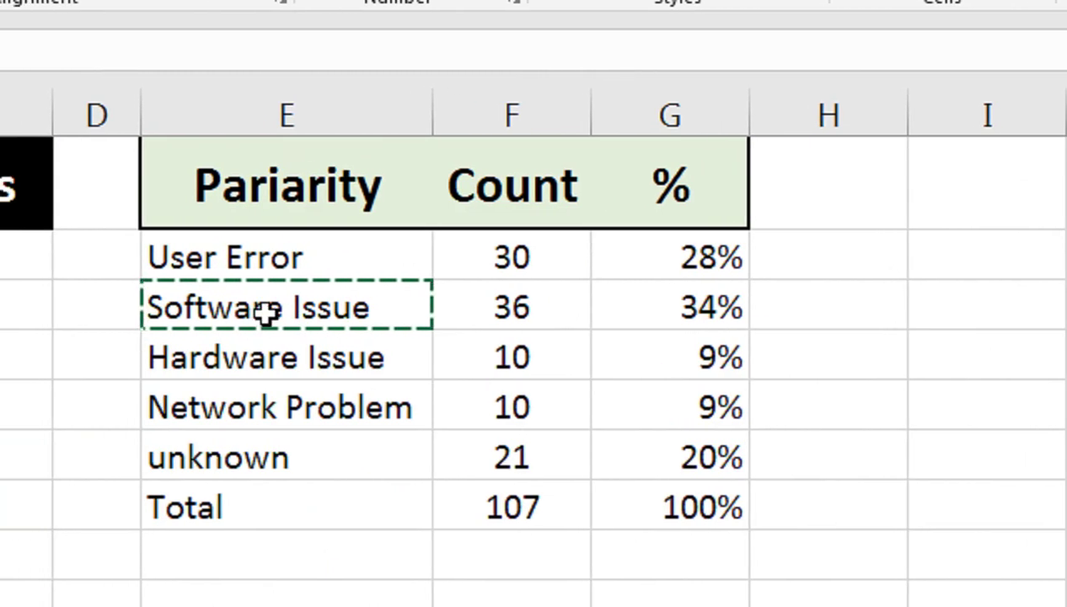
{"action": "left_click_drag", "start_coordinate": [379, 307], "coordinate": [662, 300]}
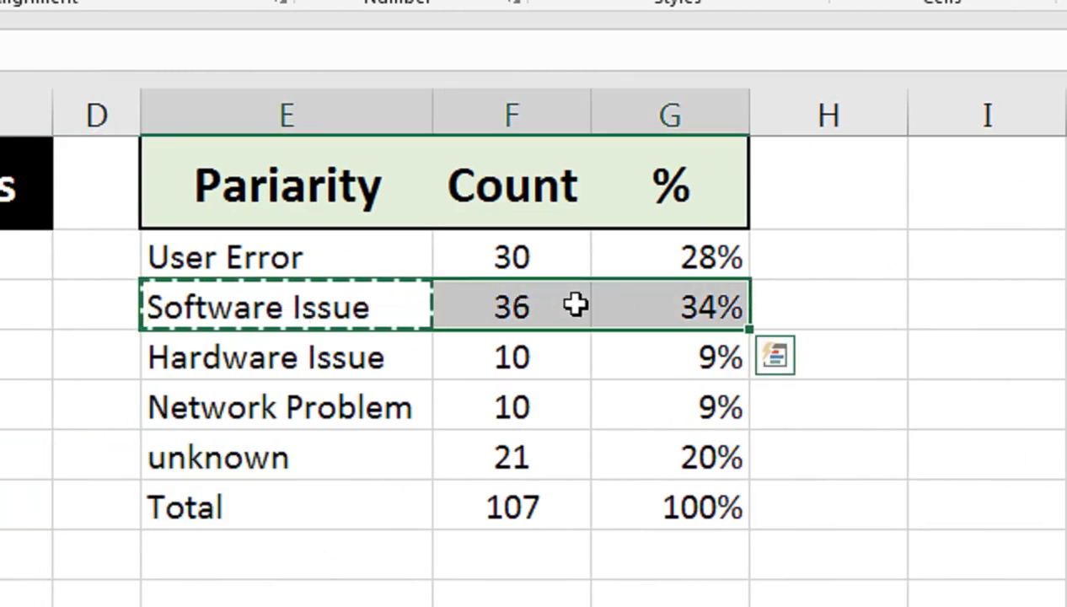
{"action": "left_click", "coordinate": [476, 368]}
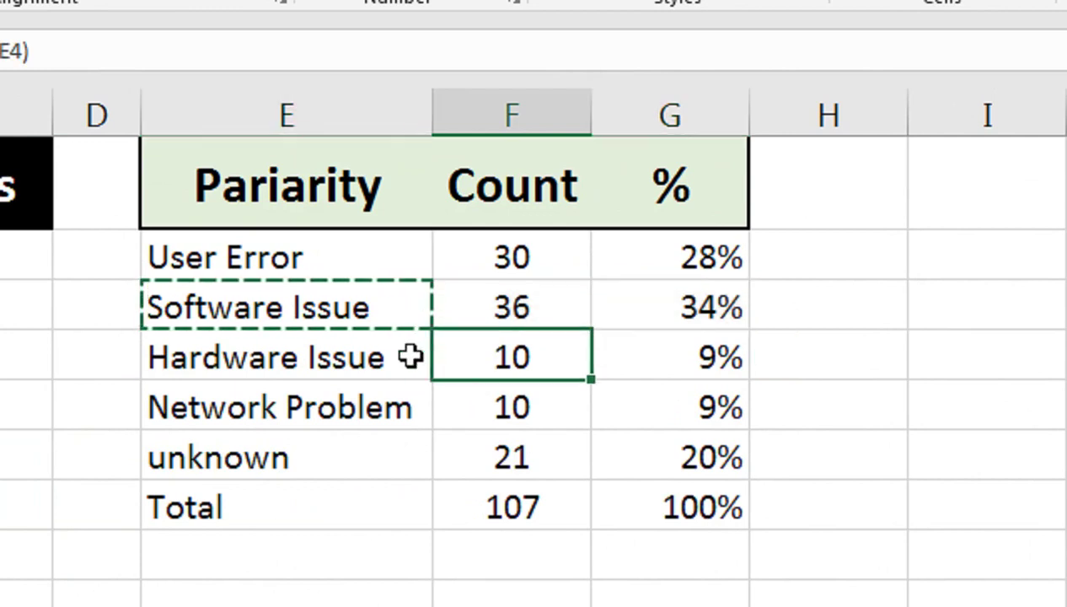
{"action": "left_click", "coordinate": [798, 324]}
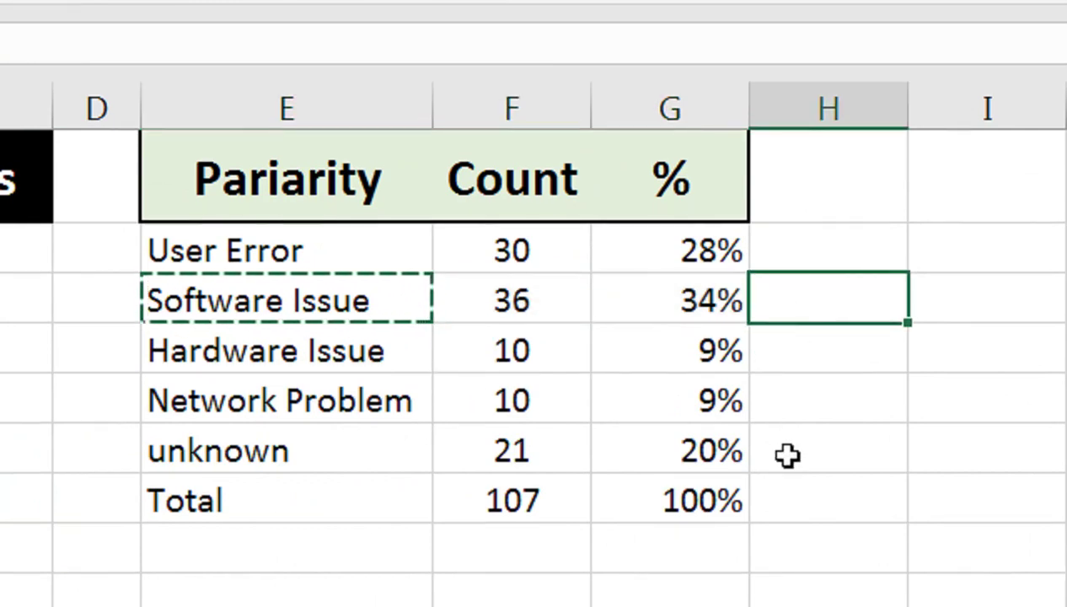
{"action": "left_click", "coordinate": [788, 342]}
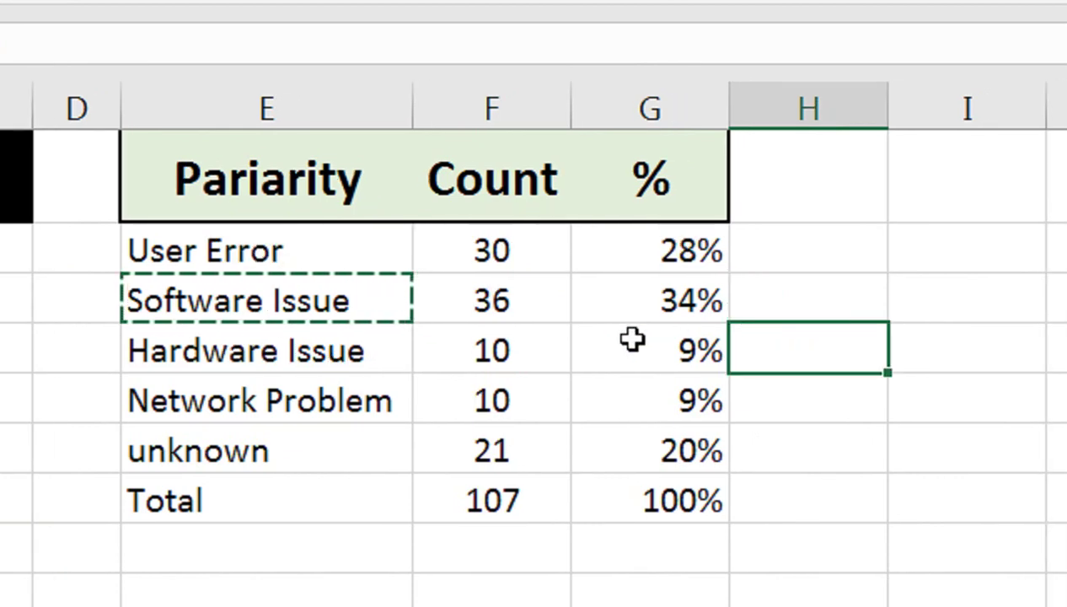